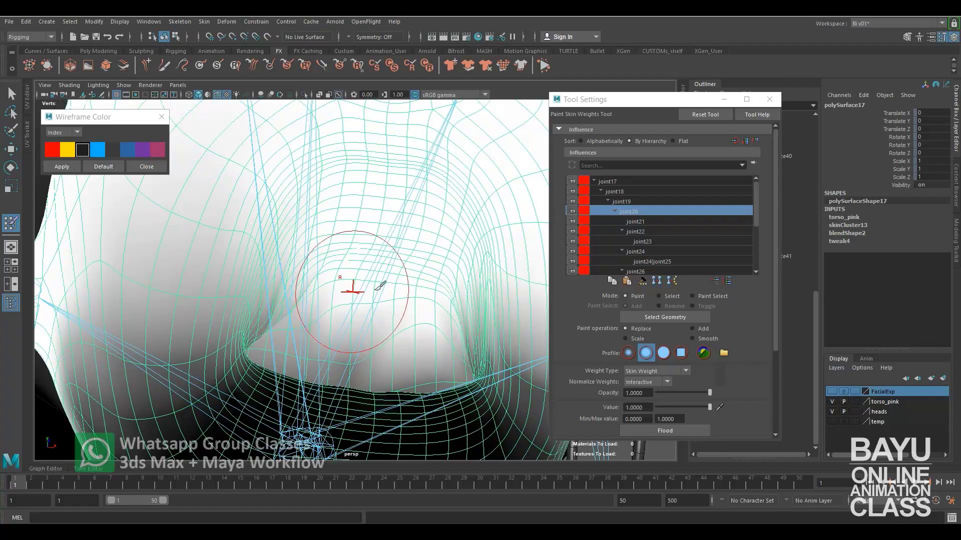
Mirror the painted jaw weights onto the other side of the face.
{"action": "scroll", "coordinate": [403, 250], "scroll_direction": "down", "scroll_amount": 5}
{"action": "scroll", "coordinate": [369, 307], "scroll_direction": "up", "scroll_amount": 2}
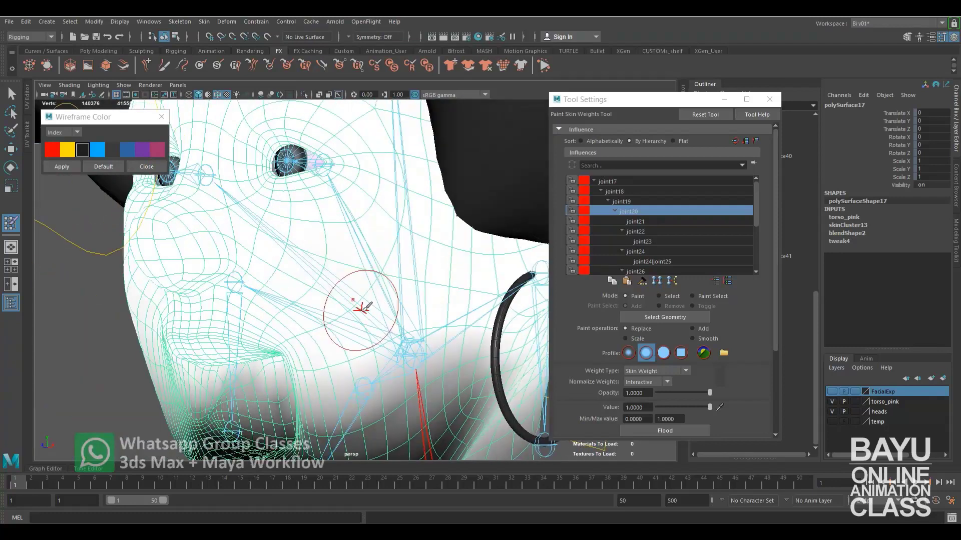
{"action": "middle_click_drag", "start_coordinate": [361, 309], "coordinate": [436, 271], "text": "alt"}
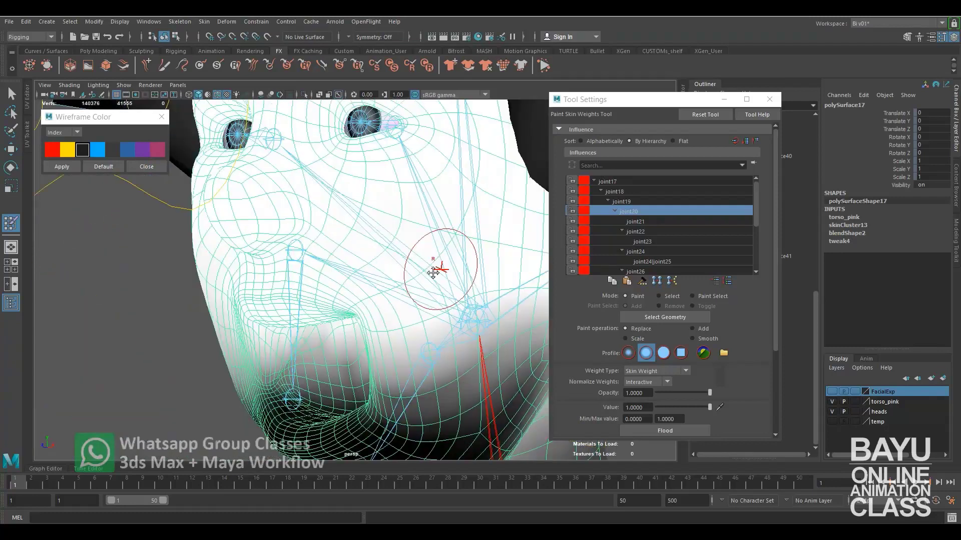
{"action": "left_click", "coordinate": [204, 22]}
{"action": "left_click", "coordinate": [283, 110]}
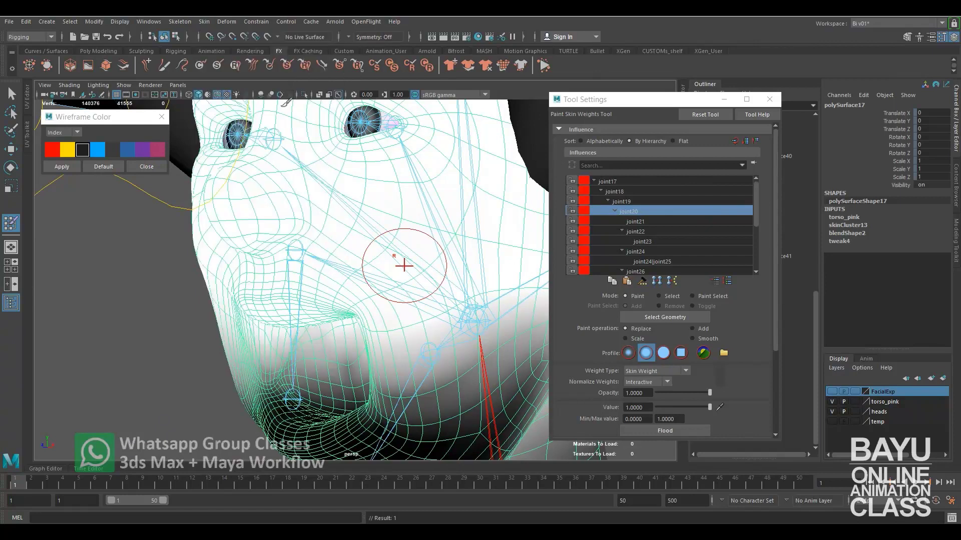
{"action": "mouse_move", "coordinate": [258, 320]}
{"action": "left_mouse_down", "text": "alt"}
{"action": "mouse_move", "coordinate": [318, 310]}
{"action": "mouse_move", "coordinate": [350, 320]}
{"action": "left_mouse_up", "text": "alt"}
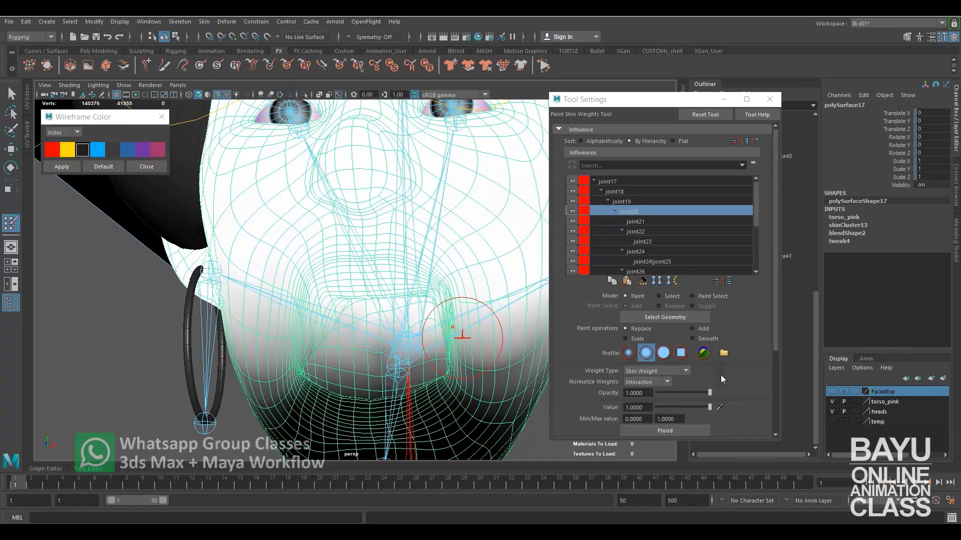
Switch the paint operation to Smooth and flood the lower face and chin.
{"action": "left_click", "coordinate": [693, 338]}
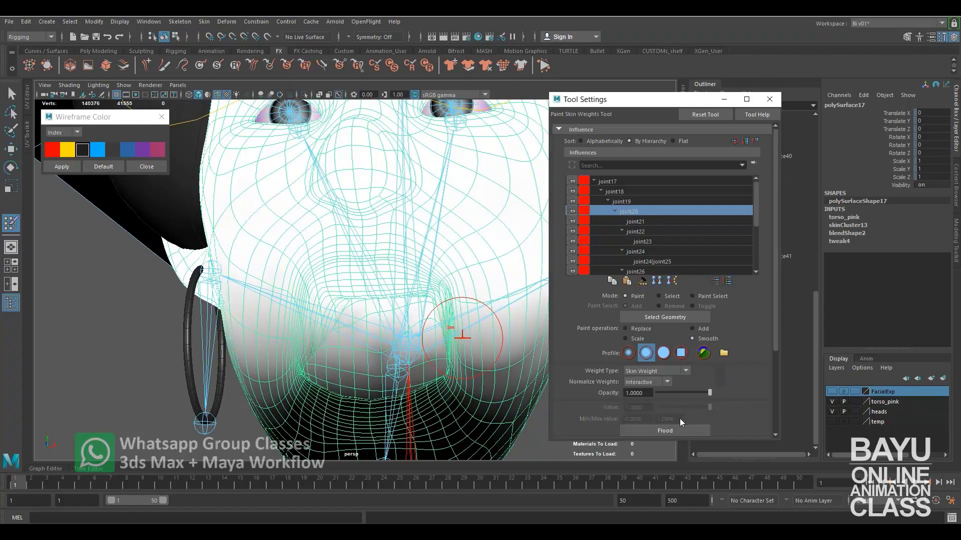
{"action": "left_click", "coordinate": [671, 431]}
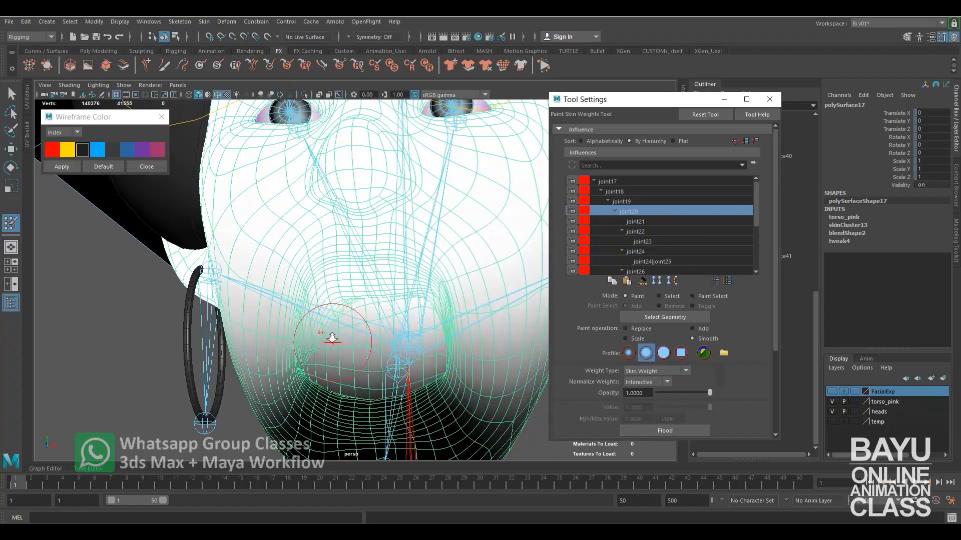
{"action": "scroll", "coordinate": [332, 339], "scroll_direction": "down", "scroll_amount": 5}
{"action": "mouse_move", "coordinate": [332, 338]}
{"action": "left_mouse_down", "text": "alt"}
{"action": "mouse_move", "coordinate": [365, 353]}
{"action": "mouse_move", "coordinate": [313, 355]}
{"action": "left_mouse_up", "text": "alt"}
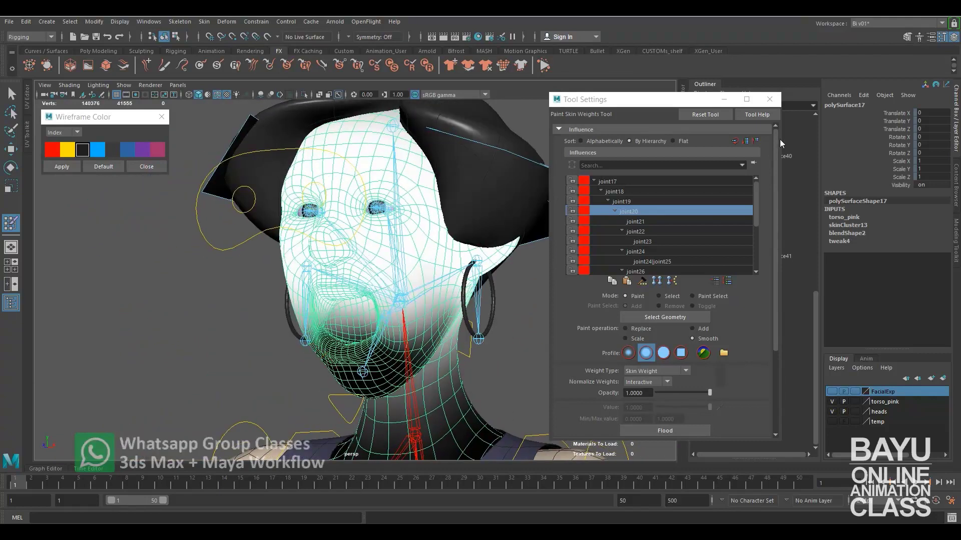
Exit weight painting, inspect the open jaw's mouth deformation, and reselect the head mesh.
{"action": "left_click", "coordinate": [770, 98]}
{"action": "key", "text": "w"}
{"action": "left_click", "coordinate": [601, 310]}
{"action": "mouse_move", "coordinate": [600, 310]}
{"action": "left_mouse_down", "text": "alt"}
{"action": "mouse_move", "coordinate": [465, 312]}
{"action": "mouse_move", "coordinate": [509, 328]}
{"action": "left_mouse_up", "text": "alt"}
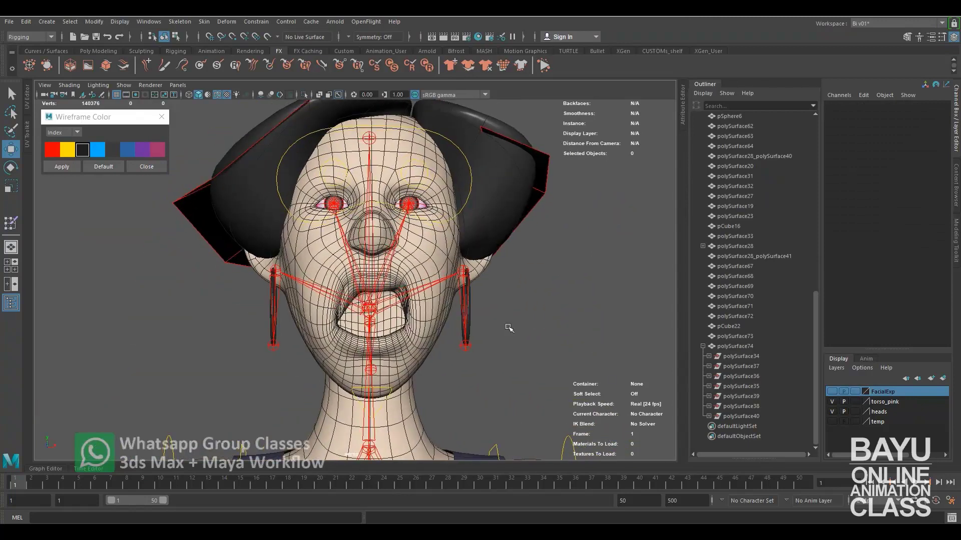
{"action": "scroll", "coordinate": [468, 310], "scroll_direction": "up", "scroll_amount": 4}
{"action": "left_click_drag", "start_coordinate": [468, 311], "coordinate": [468, 260], "text": "alt"}
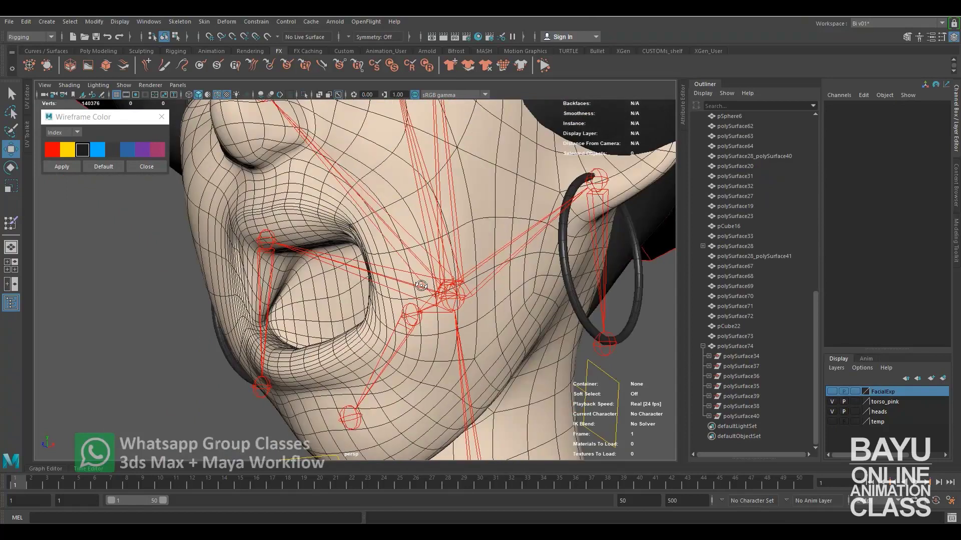
{"action": "left_click", "coordinate": [354, 131]}
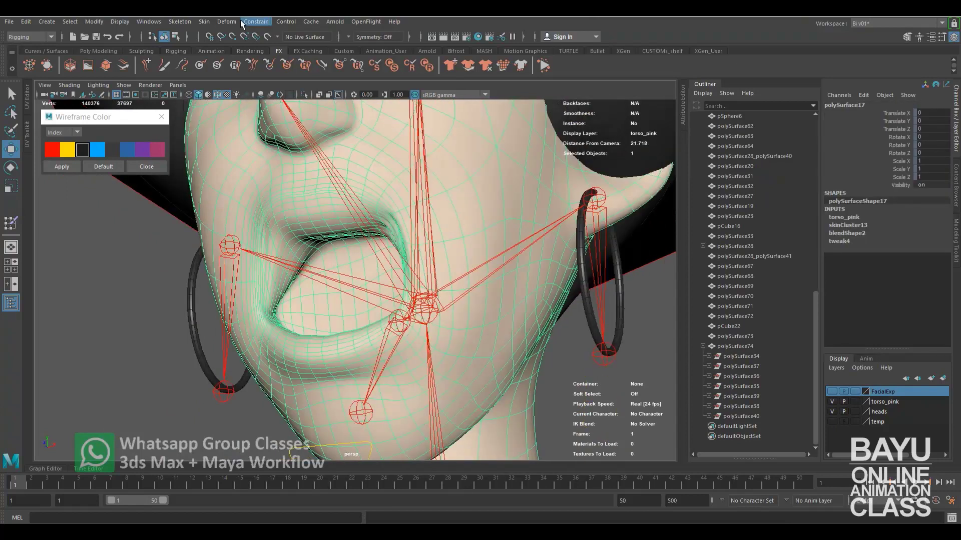
{"action": "left_click", "coordinate": [206, 21]}
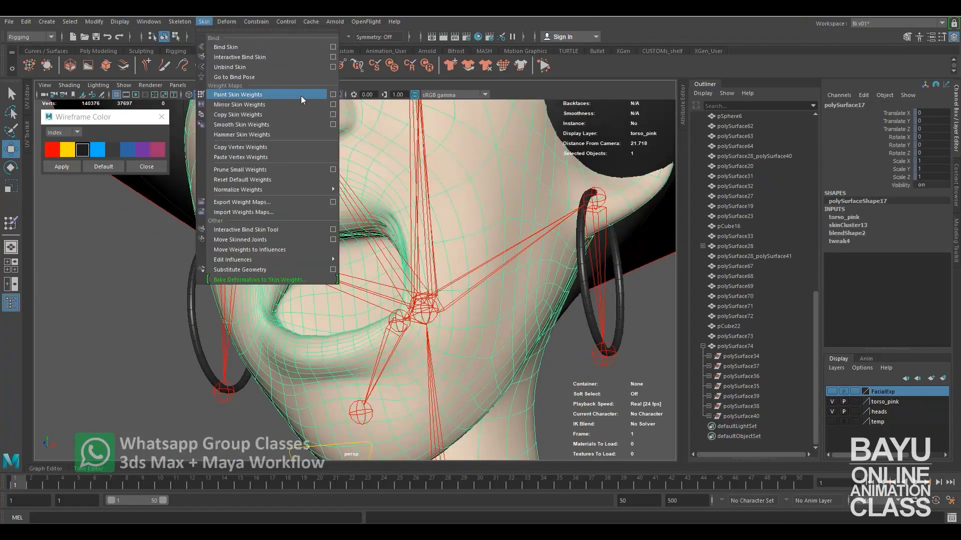
Resume painting skin weights on the head and flood Smooth three times over chin and cheeks.
{"action": "left_click", "coordinate": [333, 94]}
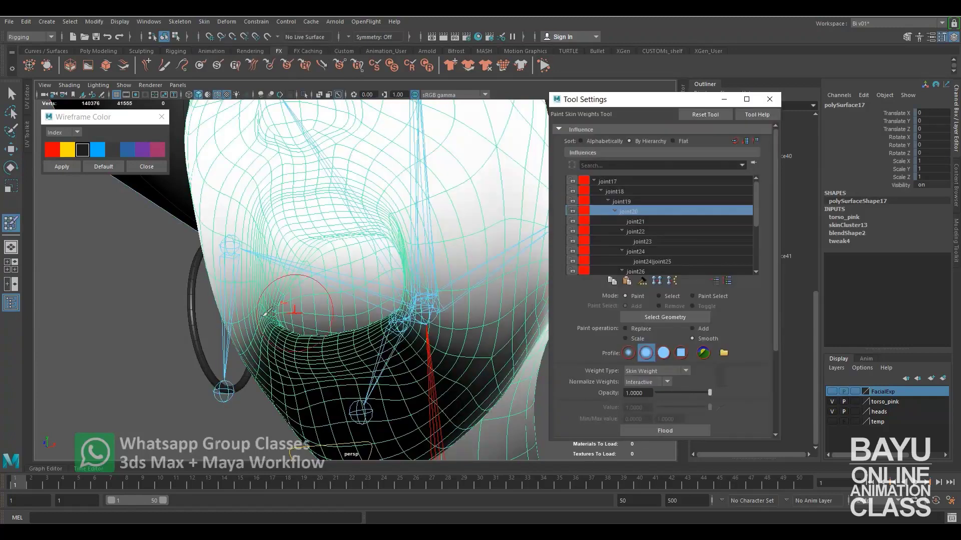
{"action": "left_click_drag", "start_coordinate": [296, 310], "coordinate": [530, 315], "text": "alt"}
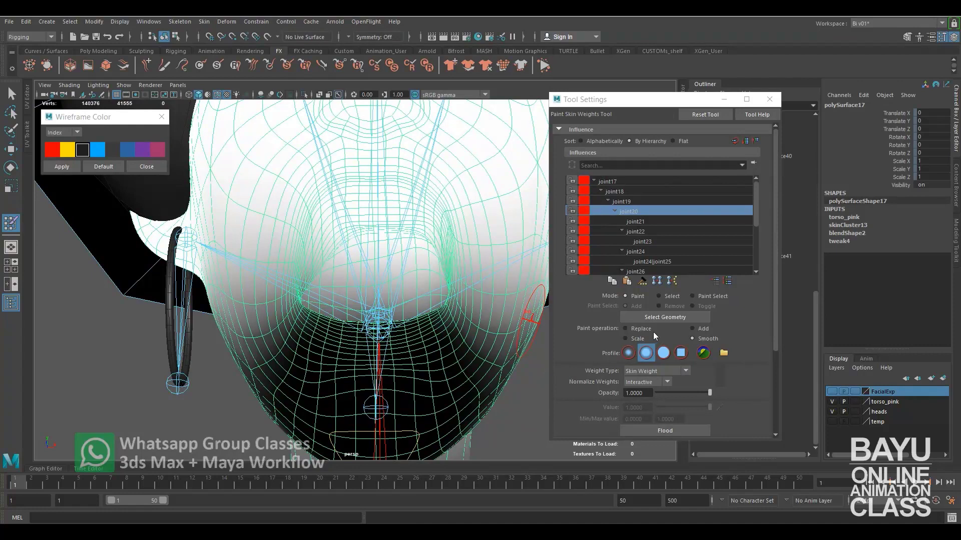
{"action": "left_click", "coordinate": [682, 431]}
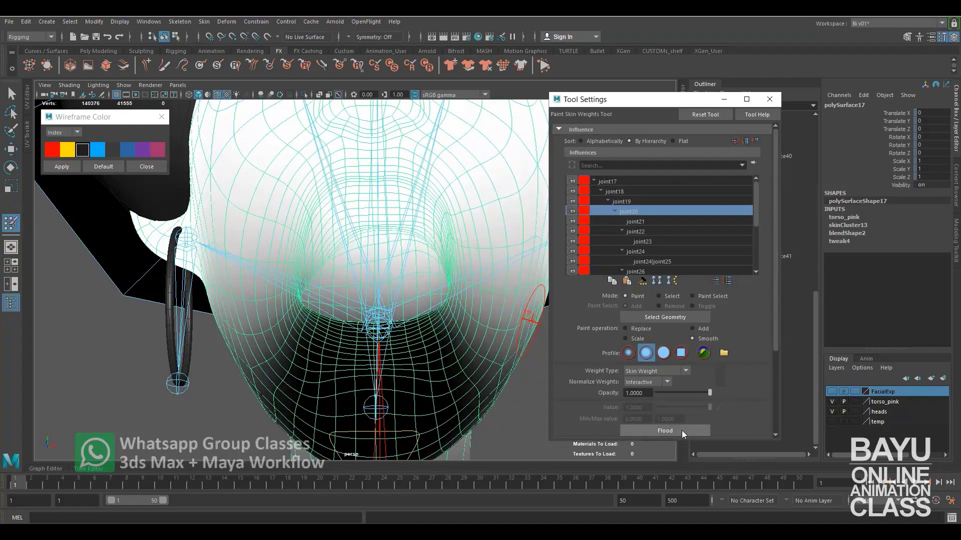
{"action": "left_click", "coordinate": [682, 430]}
{"action": "left_click", "coordinate": [681, 431]}
{"action": "mouse_move", "coordinate": [419, 291]}
{"action": "left_mouse_down", "text": "alt"}
{"action": "mouse_move", "coordinate": [333, 301]}
{"action": "mouse_move", "coordinate": [339, 311]}
{"action": "mouse_move", "coordinate": [434, 308]}
{"action": "mouse_move", "coordinate": [401, 303]}
{"action": "left_mouse_up", "text": "alt"}
Set the paint operation back to Replace at value 1.0.
{"action": "left_click", "coordinate": [641, 329]}
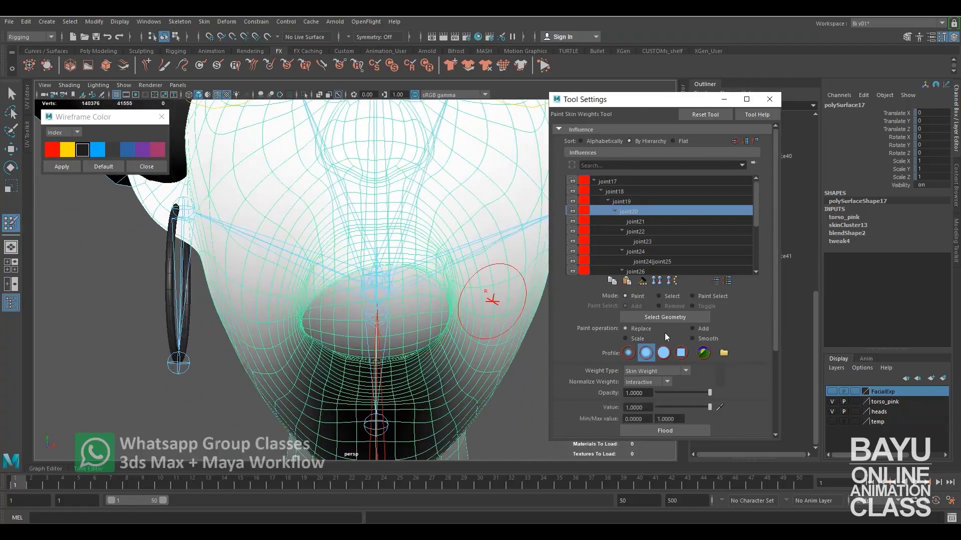
{"action": "mouse_move", "coordinate": [300, 236]}
{"action": "left_mouse_down", "text": "alt"}
{"action": "mouse_move", "coordinate": [303, 228]}
{"action": "mouse_move", "coordinate": [289, 230]}
{"action": "mouse_move", "coordinate": [279, 247]}
{"action": "mouse_move", "coordinate": [299, 234]}
{"action": "mouse_move", "coordinate": [376, 252]}
{"action": "left_mouse_up", "text": "alt"}
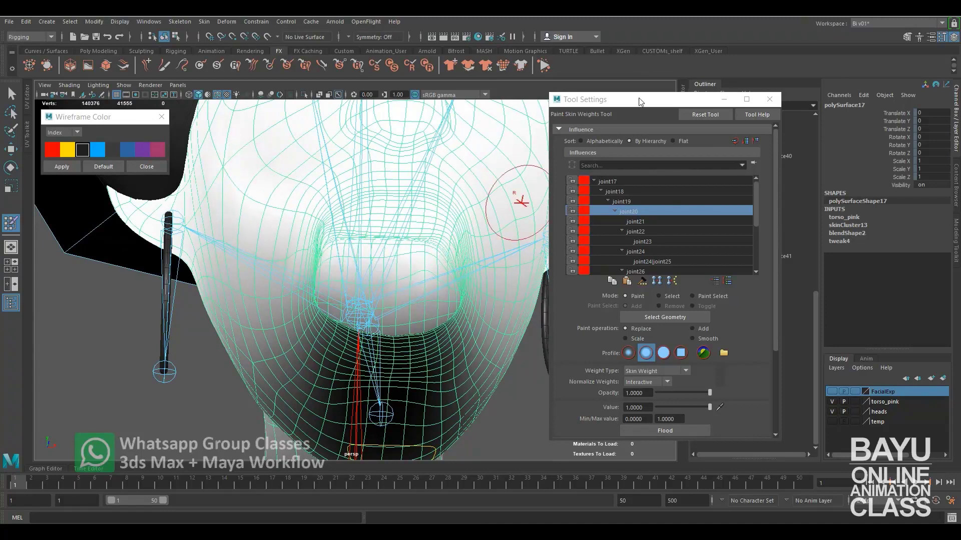
{"action": "left_click", "coordinate": [208, 22]}
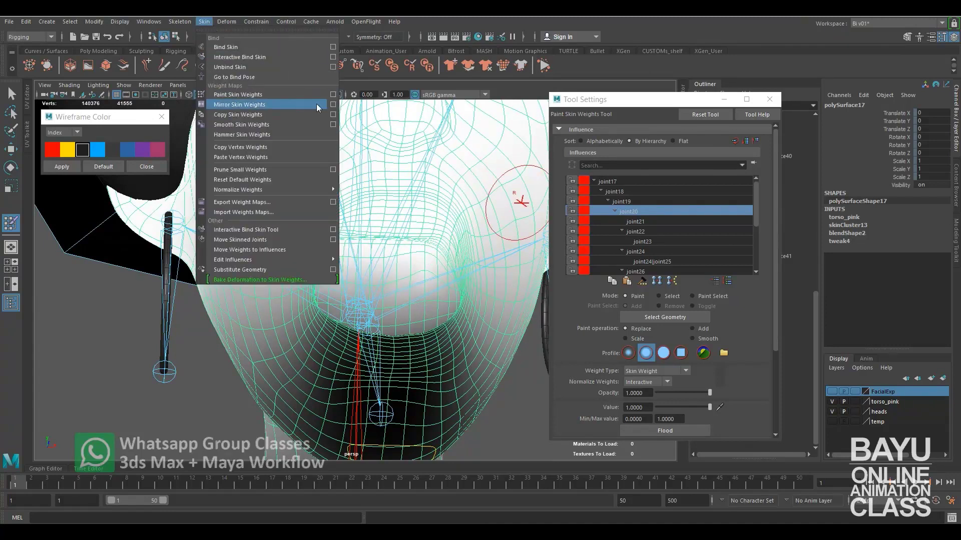
Mirror the head's skin weights across YZ, positive to negative X.
{"action": "left_click", "coordinate": [332, 105]}
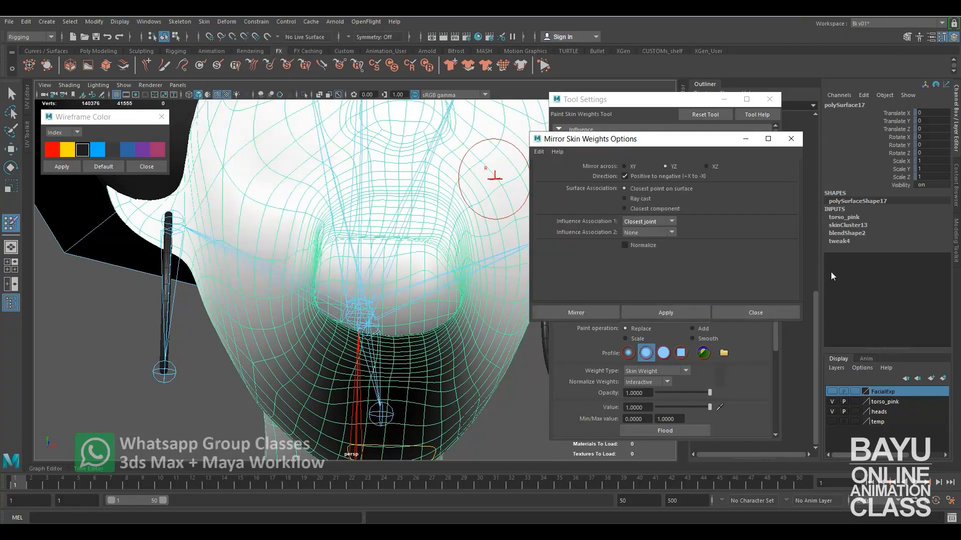
{"action": "left_click", "coordinate": [668, 178]}
{"action": "left_click", "coordinate": [658, 316]}
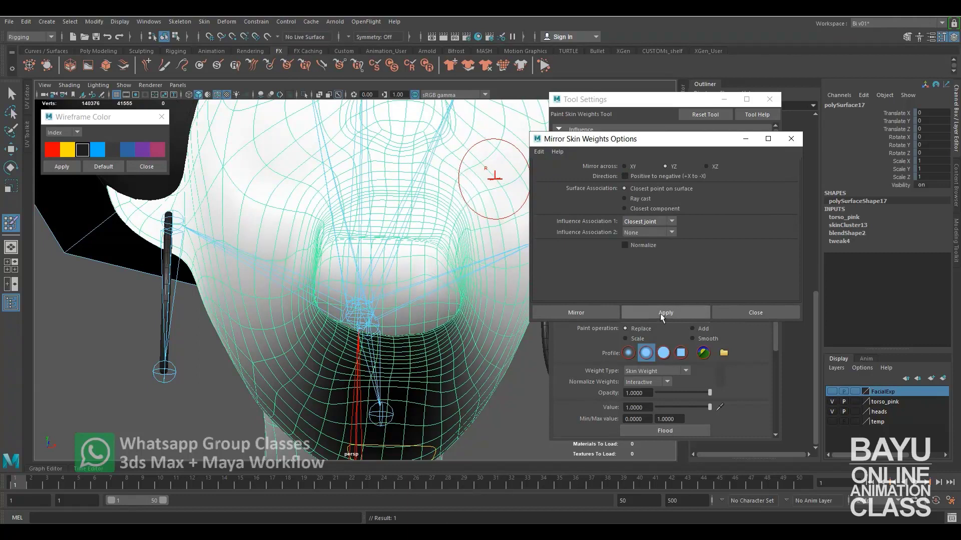
{"action": "left_click", "coordinate": [647, 177]}
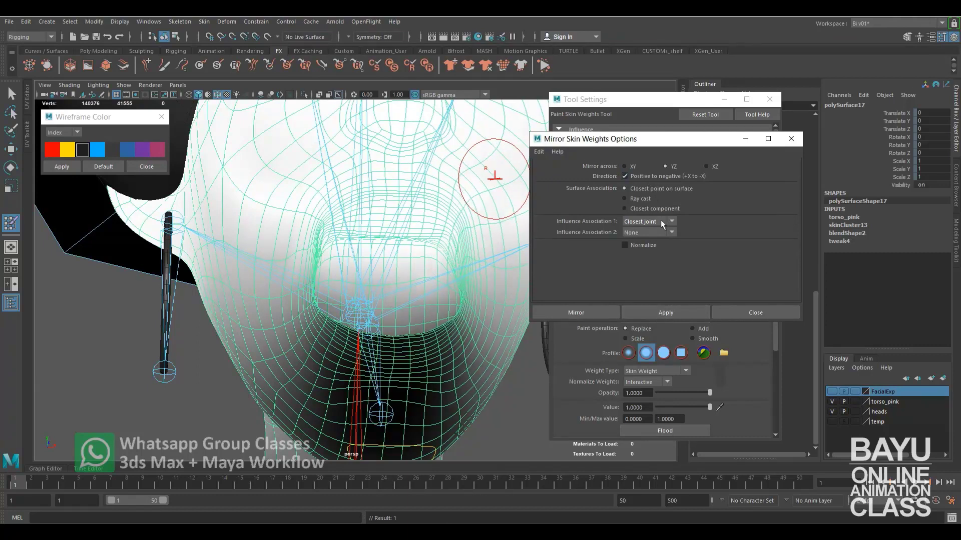
{"action": "left_click", "coordinate": [680, 310]}
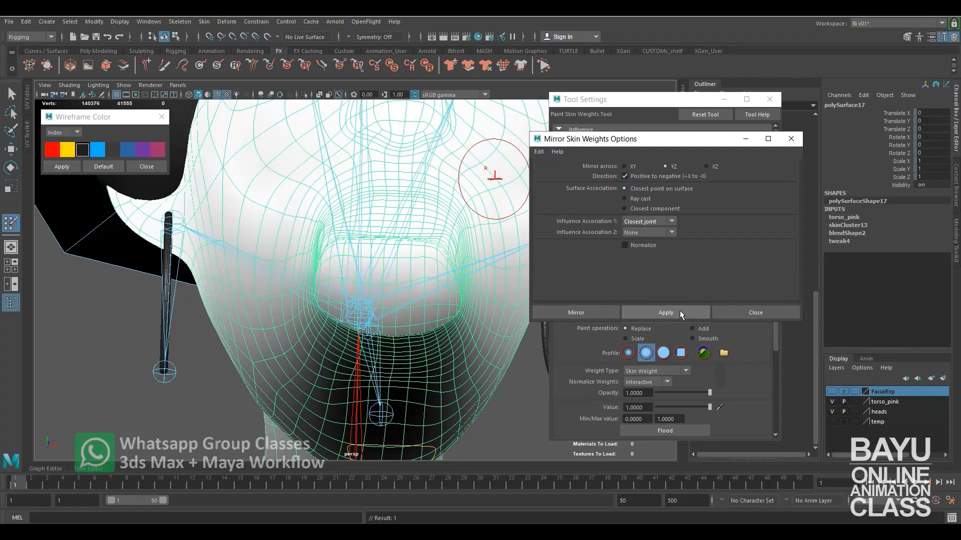
{"action": "left_click", "coordinate": [766, 316]}
Undo the stray full-weight flood and flood Smooth over the jaw weights instead.
{"action": "left_click", "coordinate": [655, 431]}
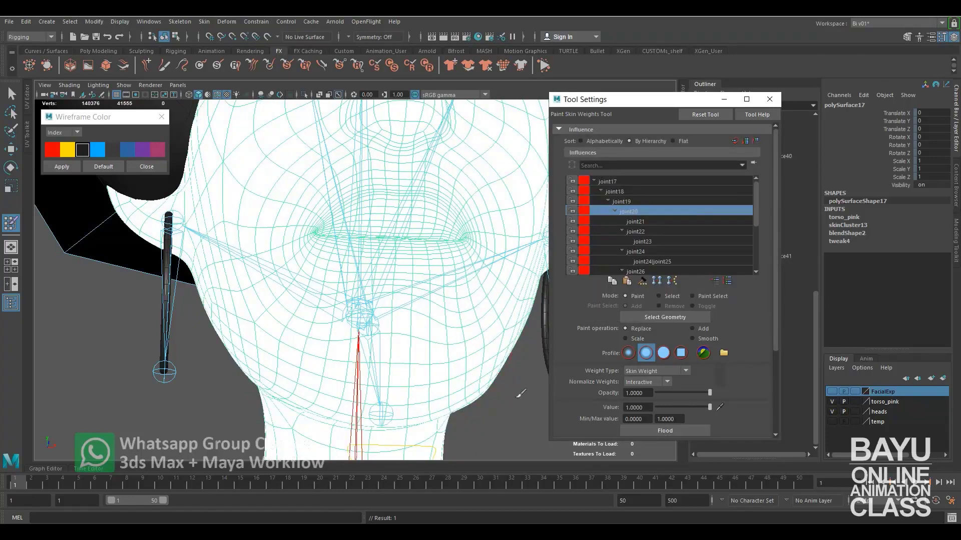
{"action": "key", "text": "ctrl+z"}
{"action": "key", "text": "ctrl+z"}
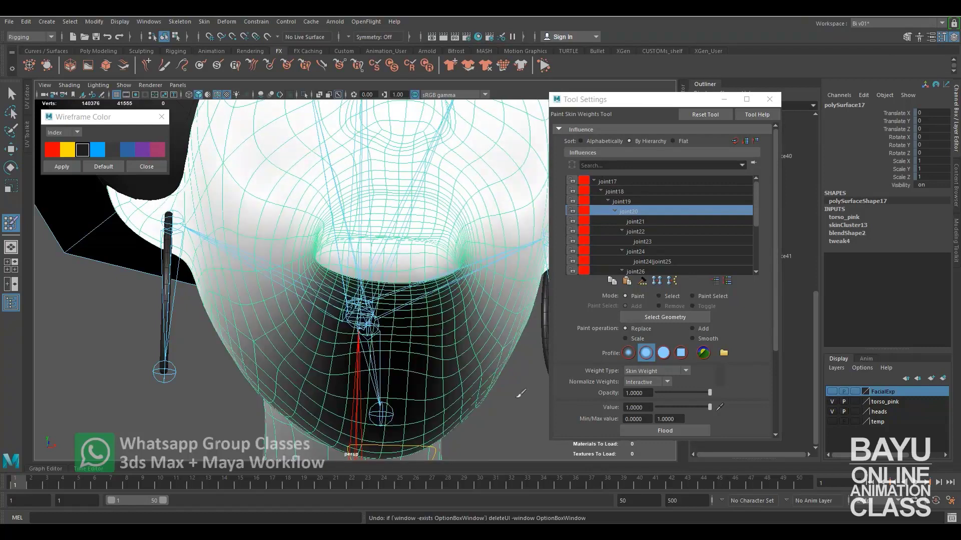
{"action": "left_click", "coordinate": [702, 340]}
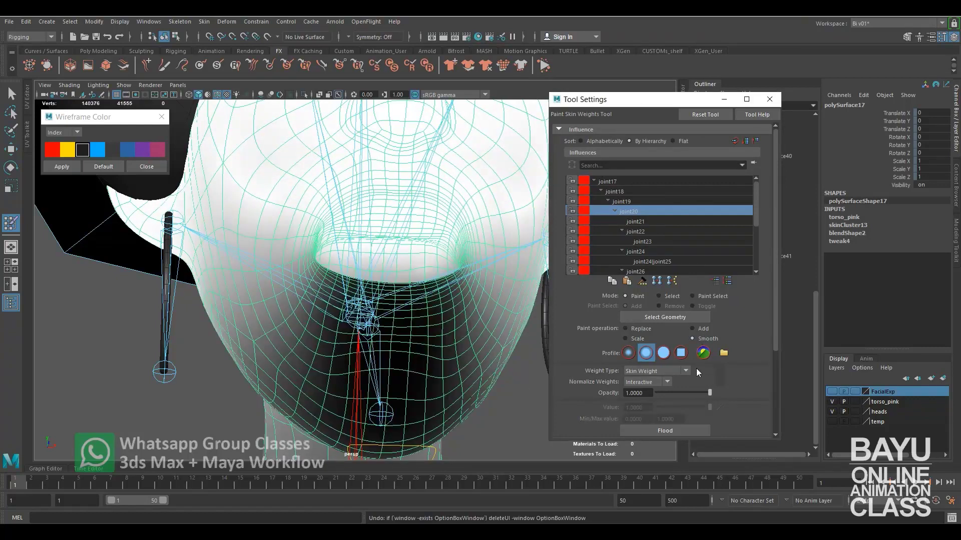
{"action": "left_click", "coordinate": [662, 429]}
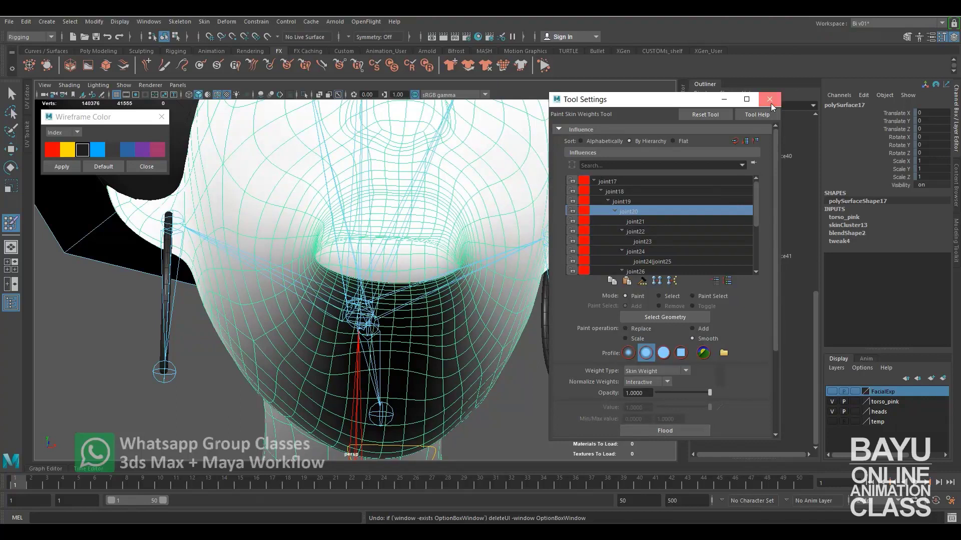
{"action": "left_click", "coordinate": [769, 99]}
Reset nurbsCircle14's Translate Y/Z and Rotate X to 0 so the jaw closes.
{"action": "mouse_move", "coordinate": [500, 250]}
{"action": "left_mouse_down", "text": "alt"}
{"action": "mouse_move", "coordinate": [402, 316]}
{"action": "mouse_move", "coordinate": [523, 341]}
{"action": "mouse_move", "coordinate": [495, 352]}
{"action": "left_mouse_up", "text": "alt"}
{"action": "key", "text": "w"}
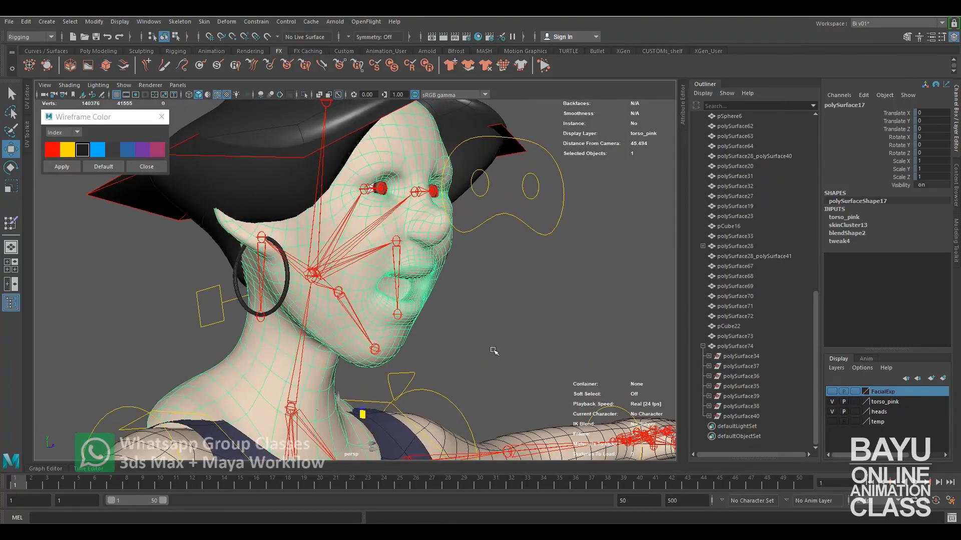
{"action": "left_click", "coordinate": [413, 376]}
{"action": "mouse_move", "coordinate": [421, 350]}
{"action": "left_mouse_down", "text": "alt"}
{"action": "mouse_move", "coordinate": [441, 350]}
{"action": "mouse_move", "coordinate": [457, 316]}
{"action": "mouse_move", "coordinate": [446, 380]}
{"action": "mouse_move", "coordinate": [470, 285]}
{"action": "mouse_move", "coordinate": [450, 380]}
{"action": "mouse_move", "coordinate": [467, 281]}
{"action": "mouse_move", "coordinate": [468, 313]}
{"action": "left_mouse_up", "text": "alt"}
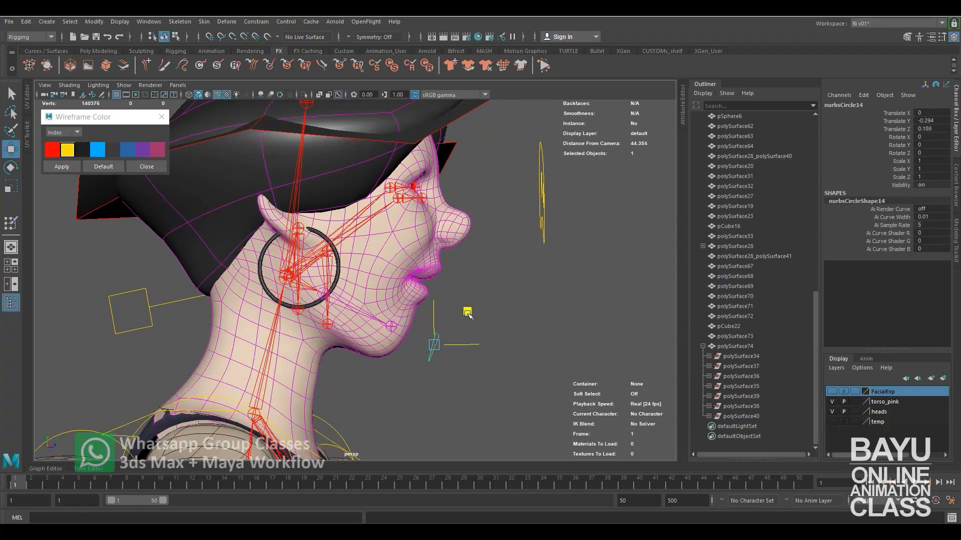
{"action": "key", "text": "ctrl+z"}
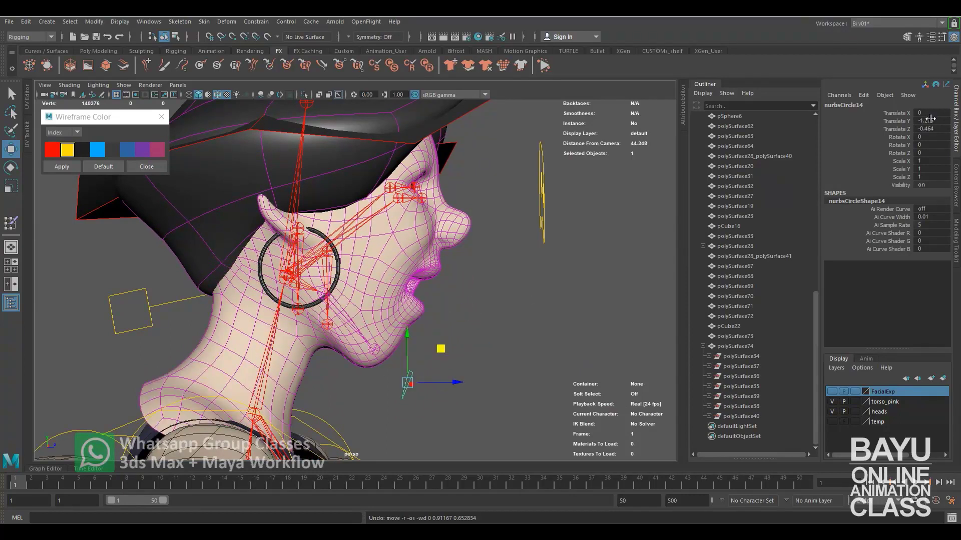
{"action": "left_click_drag", "start_coordinate": [929, 120], "coordinate": [929, 134]}
{"action": "key", "text": "Return"}
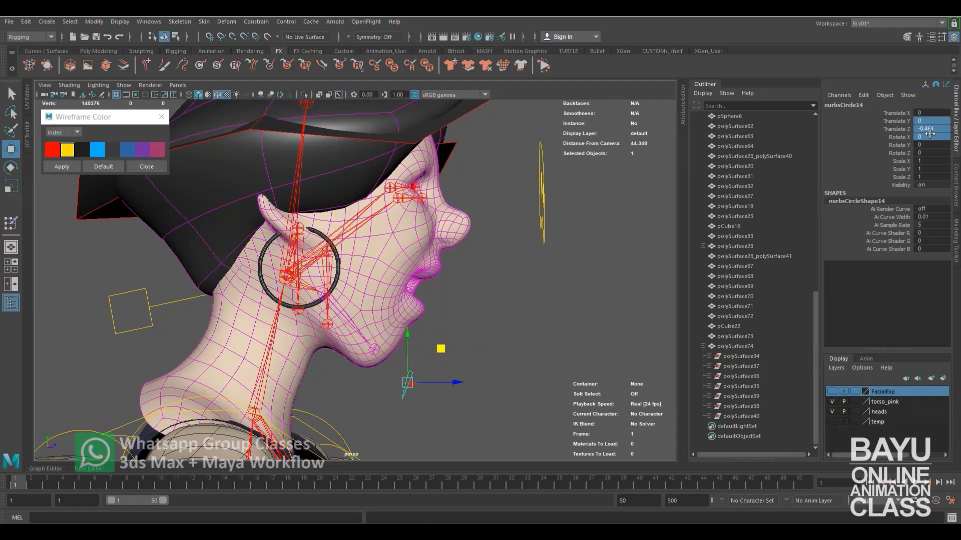
Bring the chin and neck into view and select the polySurface17 head mesh.
{"action": "left_click_drag", "start_coordinate": [459, 356], "coordinate": [504, 351], "text": "alt"}
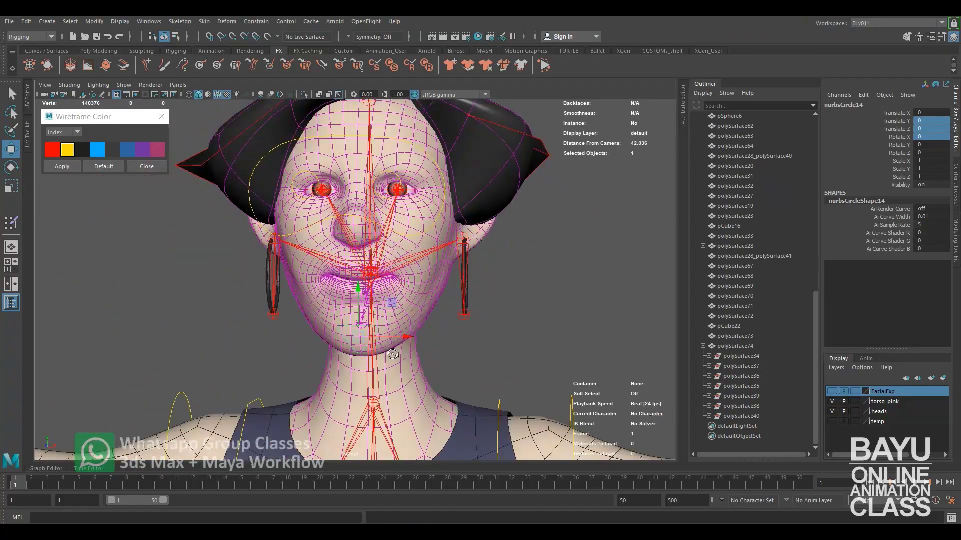
{"action": "middle_click_drag", "start_coordinate": [504, 350], "coordinate": [439, 284], "text": "alt"}
{"action": "left_click_drag", "start_coordinate": [439, 284], "coordinate": [431, 298], "text": "alt"}
{"action": "left_click", "coordinate": [434, 283]}
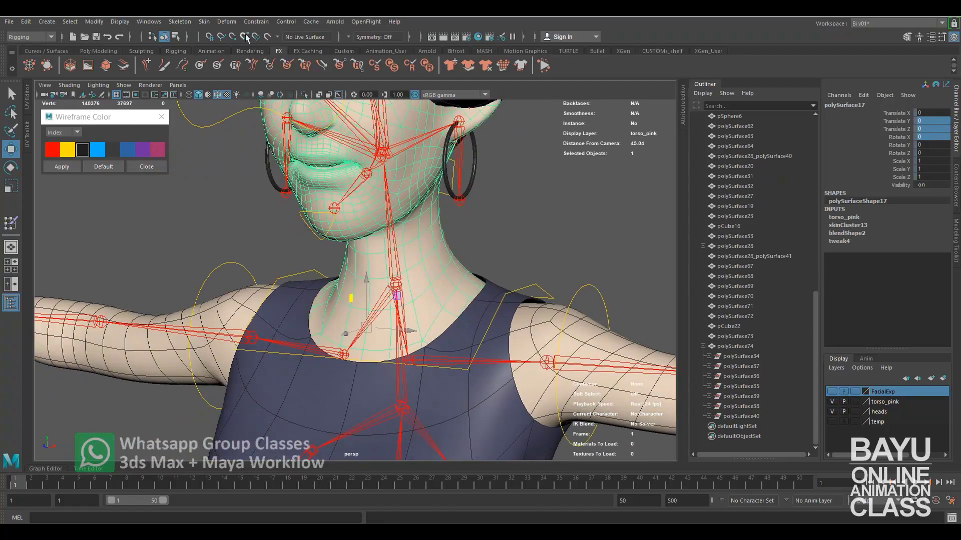
Start painting skin weights on the head mesh with Replace at value 0.
{"action": "left_click", "coordinate": [204, 21]}
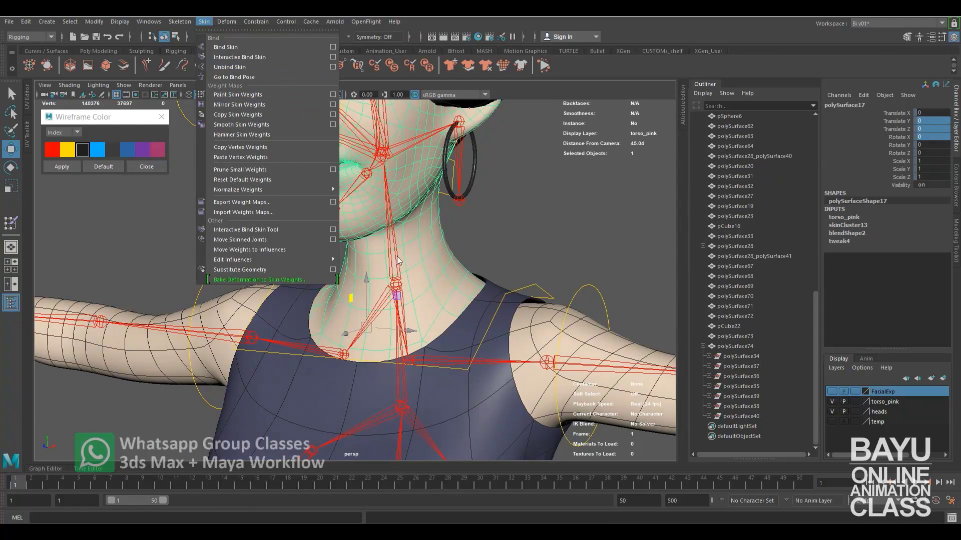
{"action": "left_click", "coordinate": [333, 95]}
{"action": "mouse_move", "coordinate": [414, 293]}
{"action": "left_mouse_down", "text": "alt"}
{"action": "mouse_move", "coordinate": [321, 310]}
{"action": "mouse_move", "coordinate": [350, 306]}
{"action": "left_mouse_up", "text": "alt"}
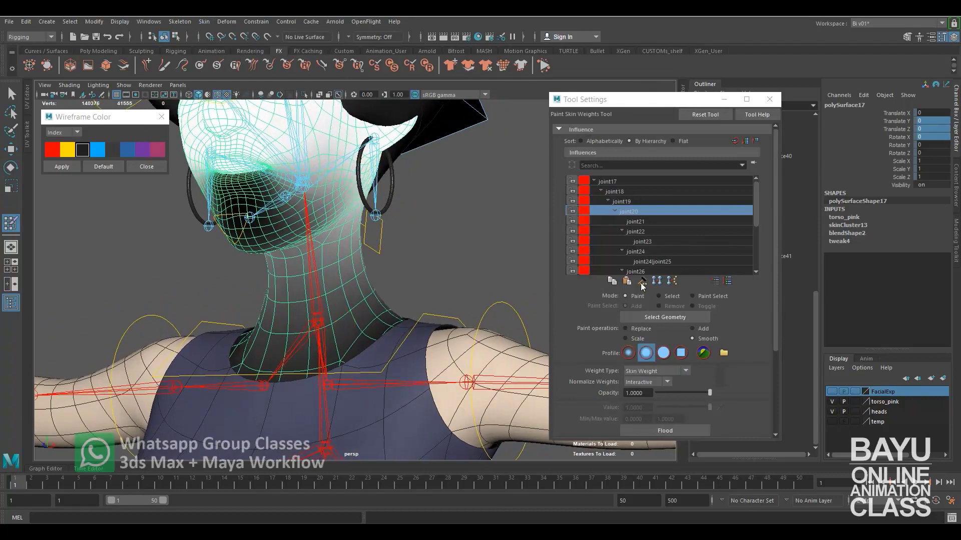
{"action": "left_click", "coordinate": [648, 330]}
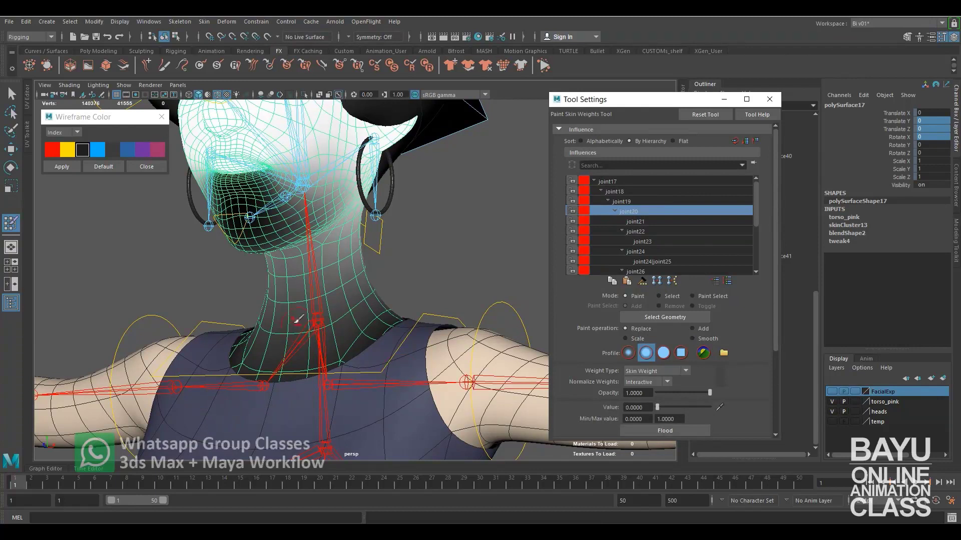
{"action": "left_click_drag", "start_coordinate": [298, 319], "coordinate": [311, 314], "text": "alt"}
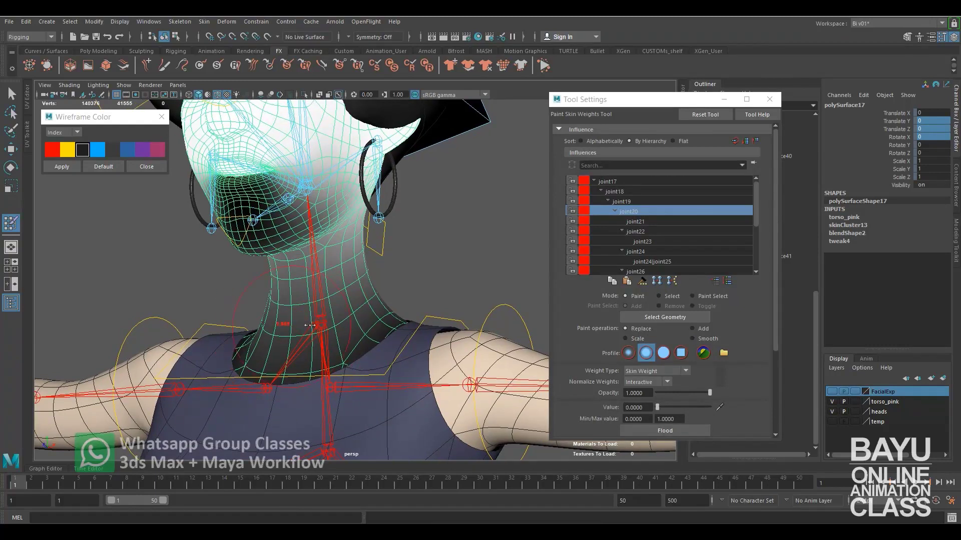
{"action": "left_click_drag", "start_coordinate": [358, 325], "coordinate": [370, 320], "text": "alt"}
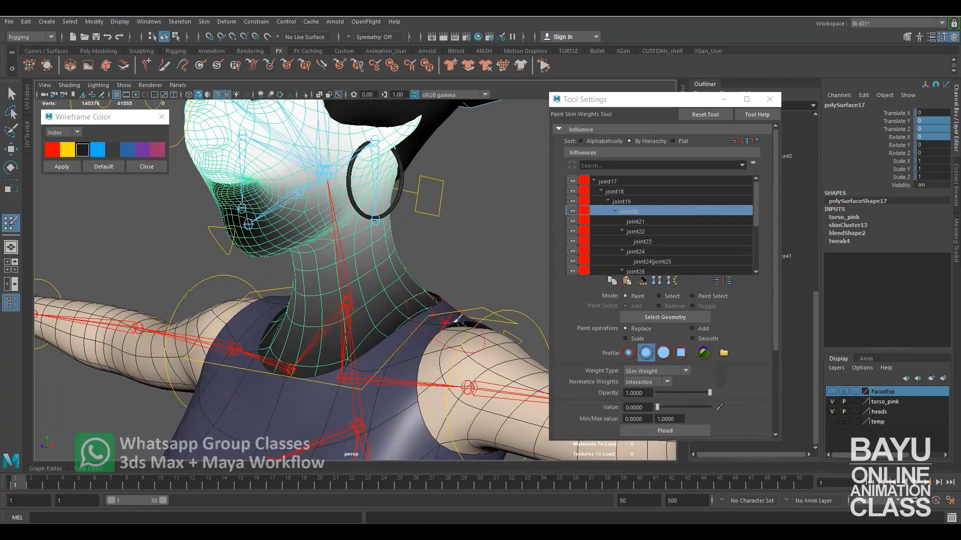
Paint joint20's weight to 0 across the front and side of the neck.
{"action": "mouse_move", "coordinate": [441, 290]}
{"action": "left_mouse_down"}
{"action": "mouse_move", "coordinate": [293, 291]}
{"action": "mouse_move", "coordinate": [462, 286]}
{"action": "mouse_move", "coordinate": [503, 316]}
{"action": "mouse_move", "coordinate": [329, 404]}
{"action": "mouse_move", "coordinate": [343, 316]}
{"action": "mouse_move", "coordinate": [391, 306]}
{"action": "mouse_move", "coordinate": [335, 298]}
{"action": "left_mouse_up"}
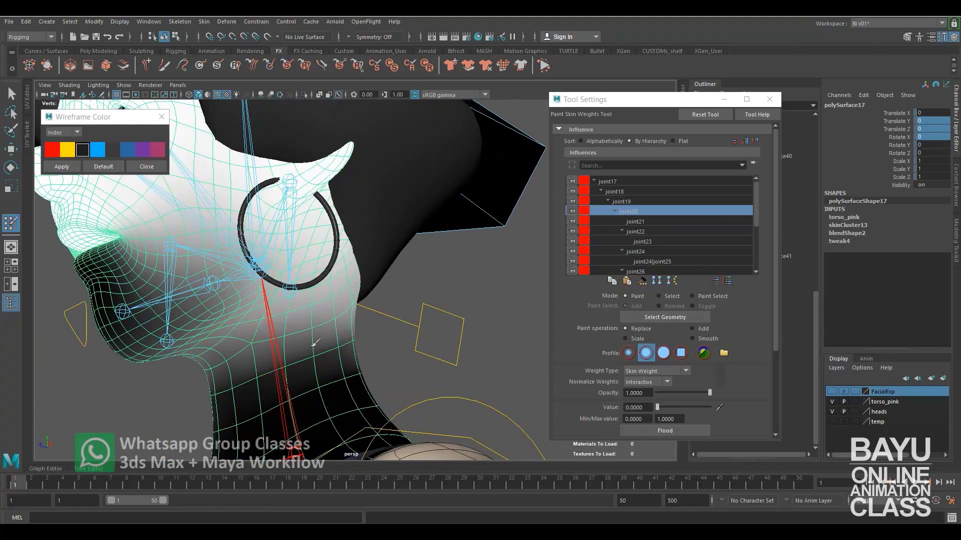
{"action": "left_click_drag", "start_coordinate": [315, 343], "coordinate": [395, 263]}
{"action": "left_click_drag", "start_coordinate": [443, 328], "coordinate": [523, 306], "text": "alt"}
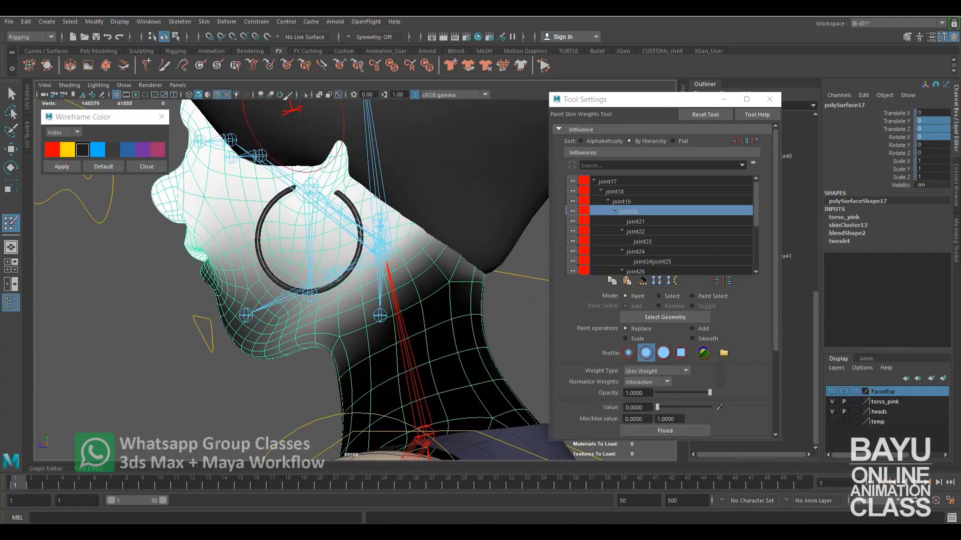
{"action": "left_click", "coordinate": [204, 21]}
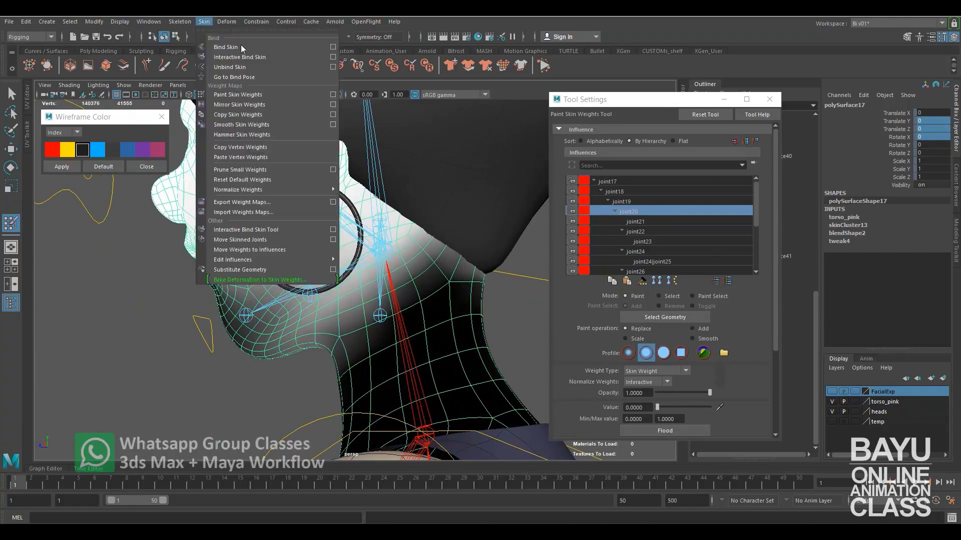
Mirror the zeroed neck weights across YZ, positive to negative X, via the option box.
{"action": "left_click", "coordinate": [333, 105]}
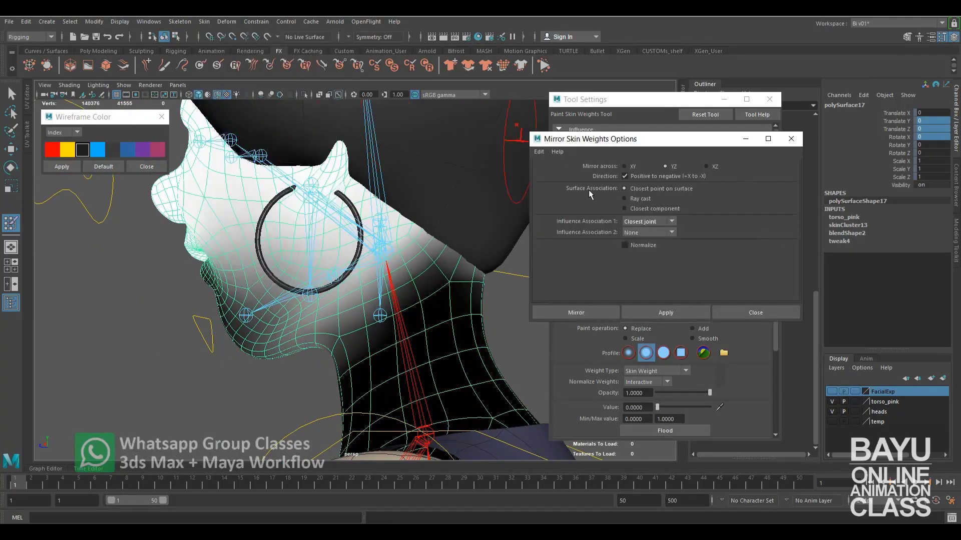
{"action": "left_click", "coordinate": [660, 307]}
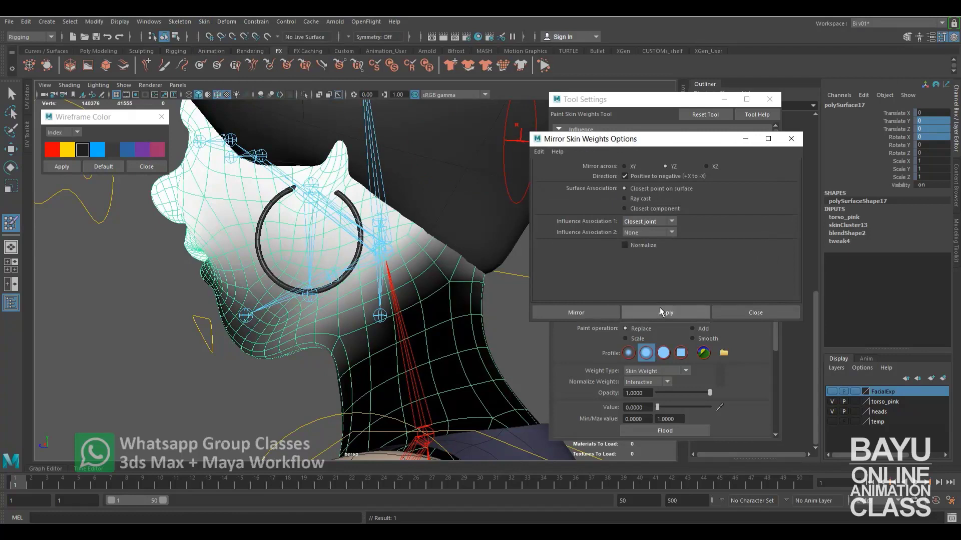
{"action": "left_click_drag", "start_coordinate": [180, 343], "coordinate": [332, 347], "text": "alt"}
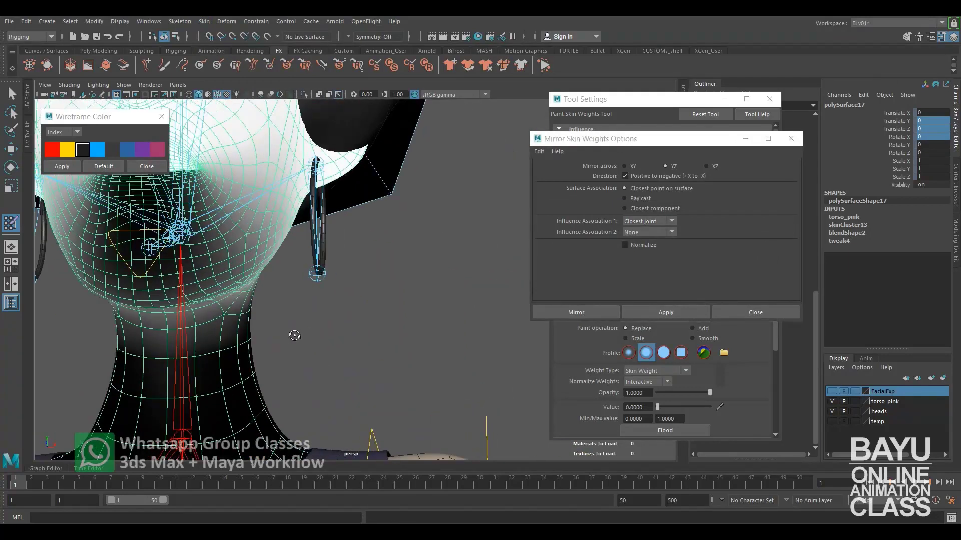
{"action": "left_click", "coordinate": [790, 139]}
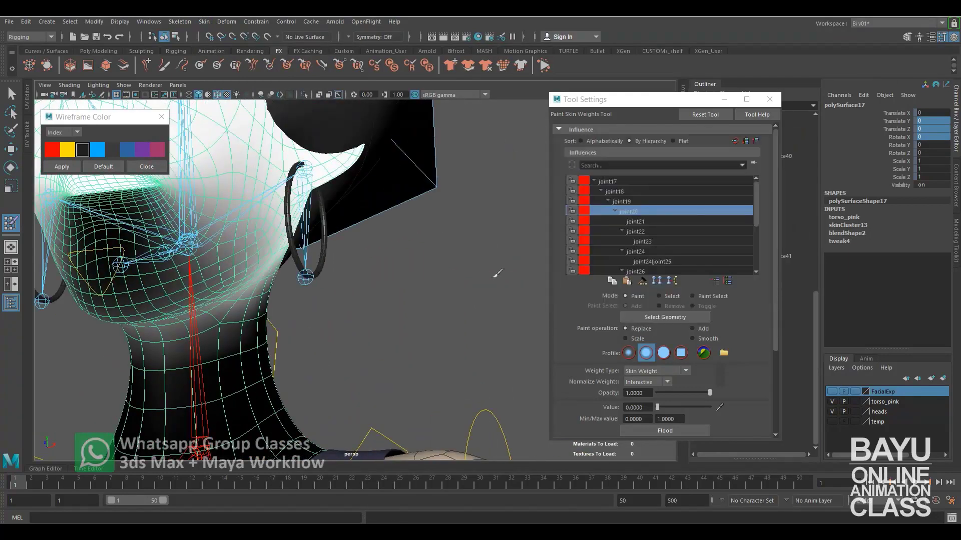
Pull nurbsCircle14 down to test neck deformation, undo it, and reselect the head mesh.
{"action": "key", "text": "w"}
{"action": "mouse_move", "coordinate": [491, 274]}
{"action": "left_mouse_down", "text": "alt"}
{"action": "mouse_move", "coordinate": [179, 321]}
{"action": "mouse_move", "coordinate": [145, 268]}
{"action": "left_mouse_up", "text": "alt"}
{"action": "mouse_move", "coordinate": [149, 277]}
{"action": "middle_mouse_down"}
{"action": "mouse_move", "coordinate": [162, 292]}
{"action": "mouse_move", "coordinate": [159, 269]}
{"action": "middle_mouse_up"}
{"action": "key", "text": "ctrl+z"}
{"action": "key", "text": "ctrl+z"}
{"action": "left_click", "coordinate": [390, 332]}
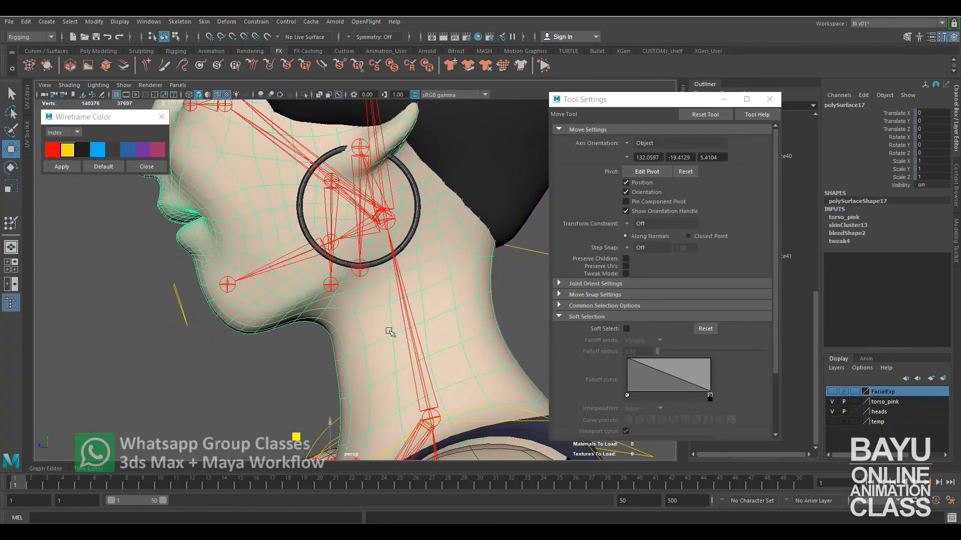
{"action": "left_click_drag", "start_coordinate": [374, 344], "coordinate": [392, 350], "text": "alt"}
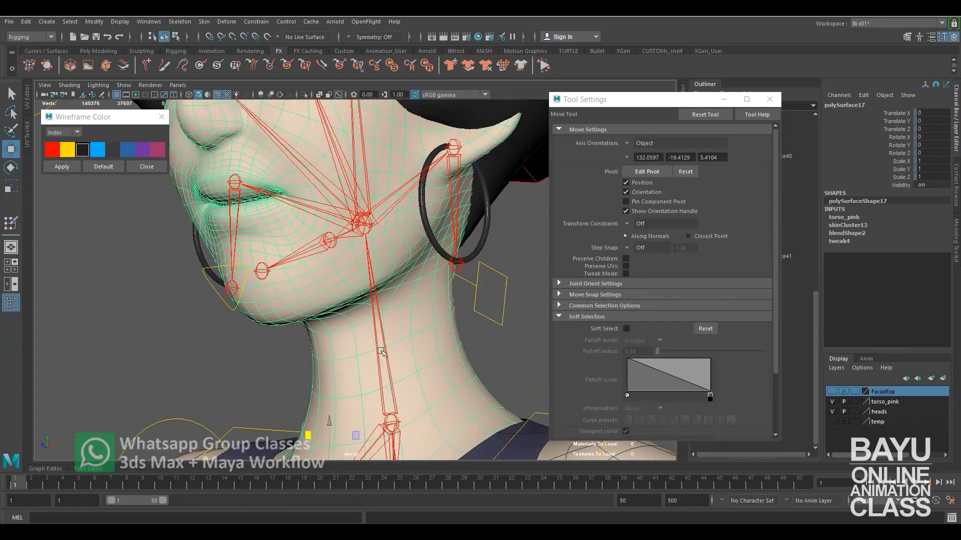
{"action": "left_click", "coordinate": [204, 21]}
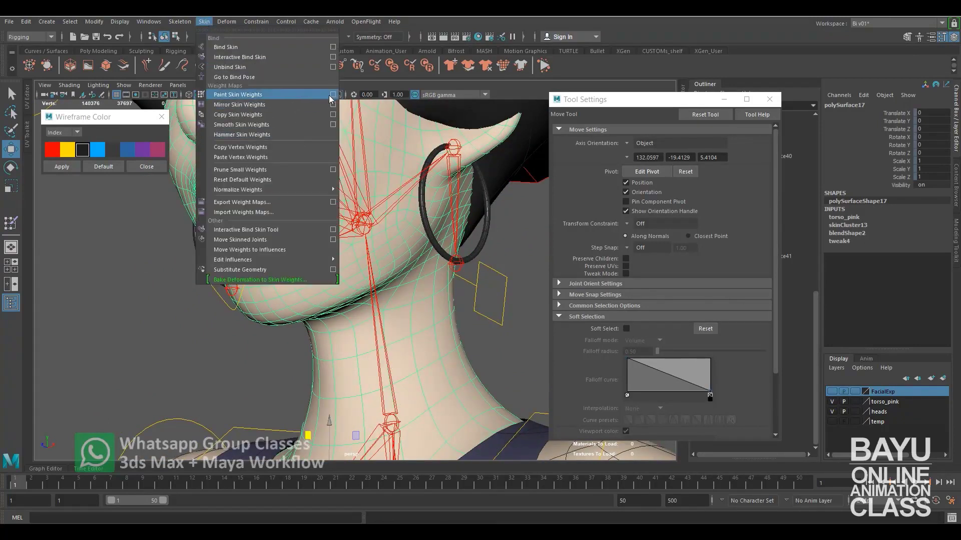
Reopen skin-weight painting and preview joint19, joint18 and joint17 influences on the neck.
{"action": "left_click", "coordinate": [280, 101]}
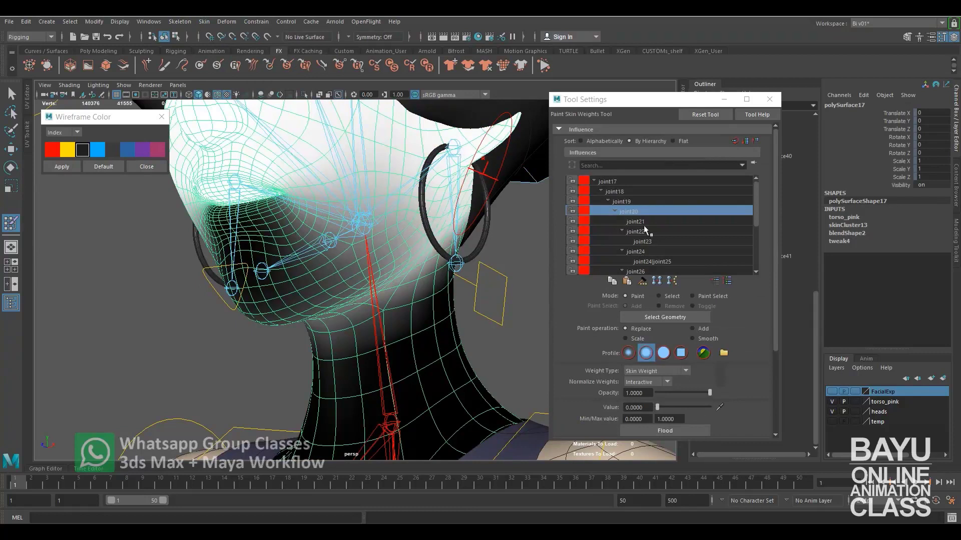
{"action": "left_click", "coordinate": [633, 201]}
{"action": "left_click", "coordinate": [626, 192]}
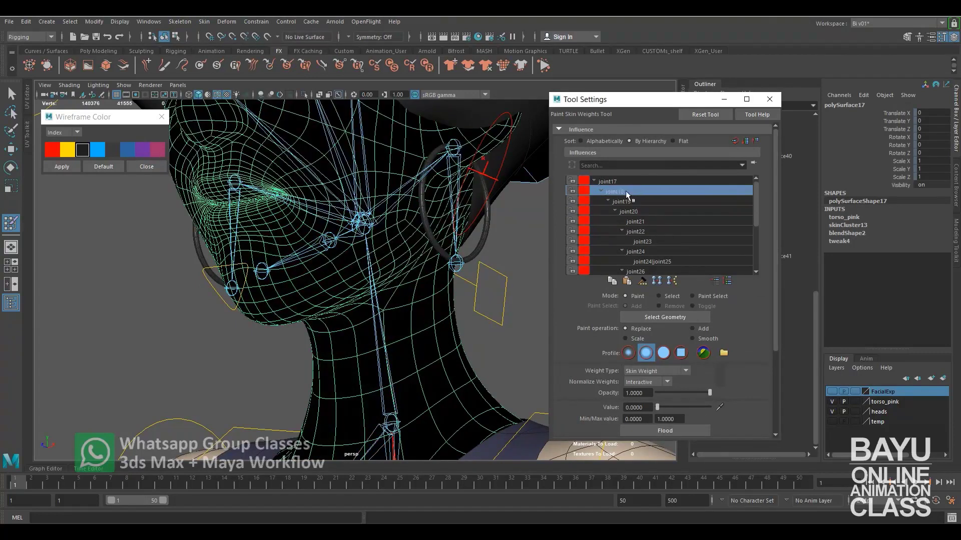
{"action": "left_click", "coordinate": [619, 181]}
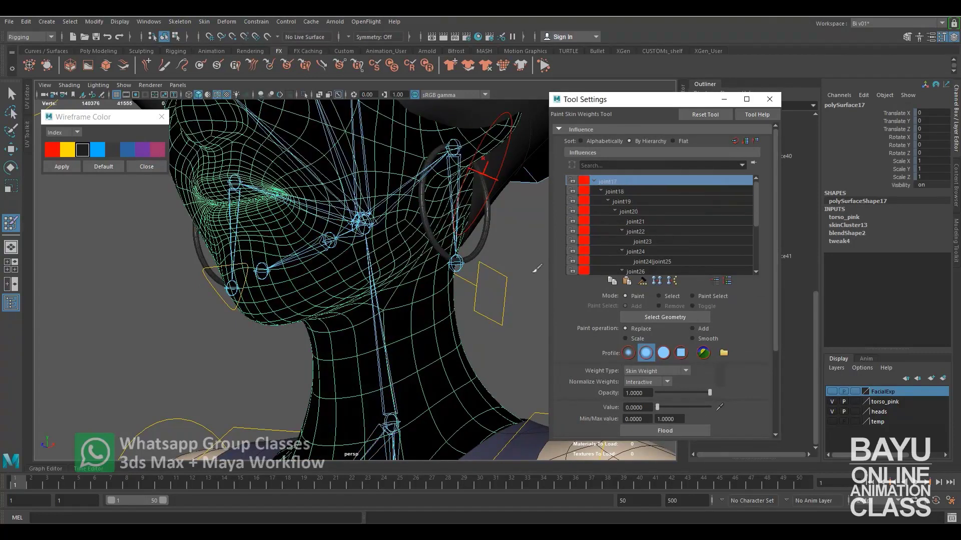
{"action": "left_click_drag", "start_coordinate": [479, 361], "coordinate": [422, 361], "text": "alt"}
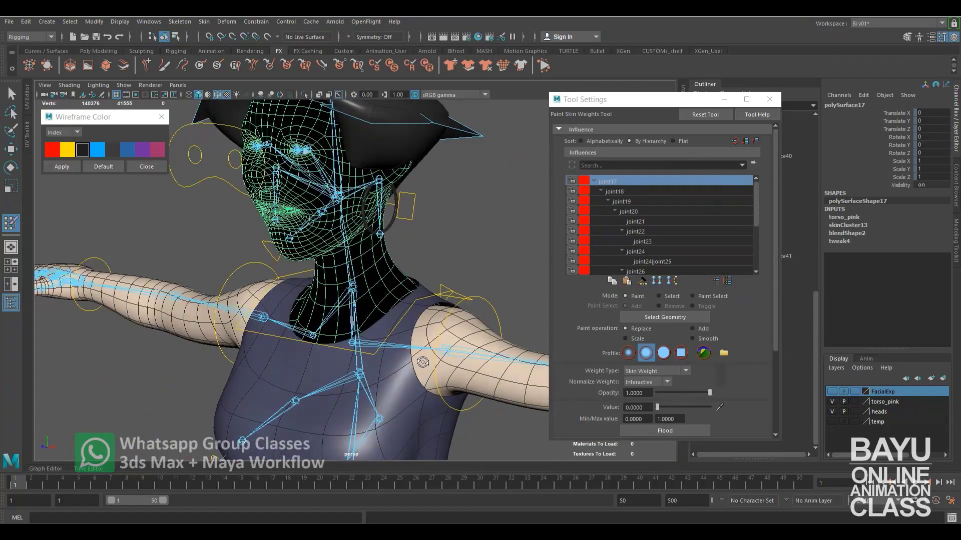
{"action": "left_click", "coordinate": [625, 192]}
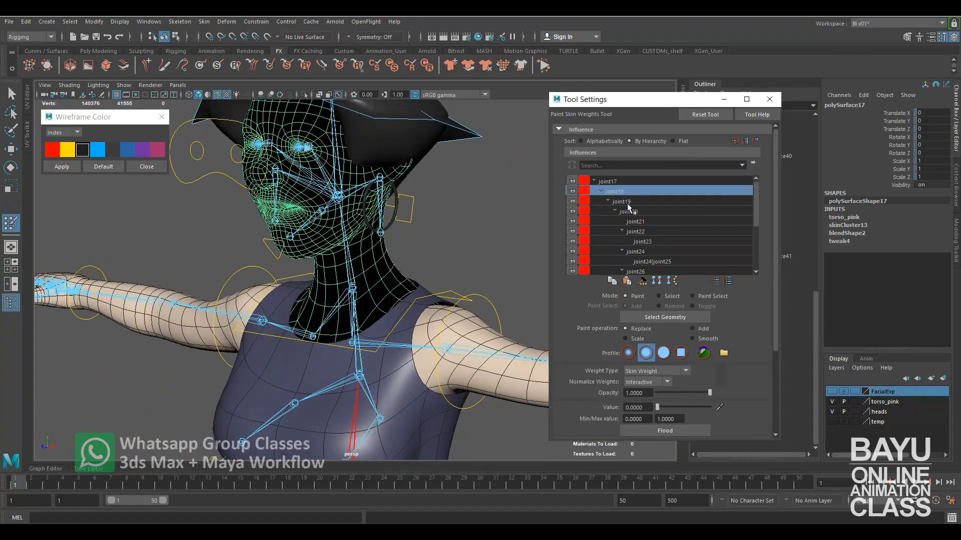
{"action": "left_click", "coordinate": [626, 202]}
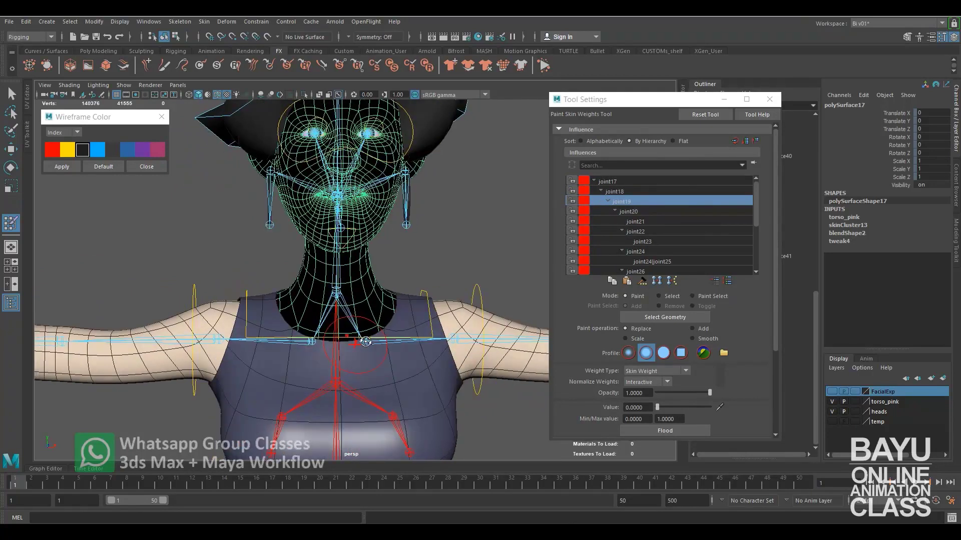
Zoom in on the face and neck and choose joint18 as the paint influence.
{"action": "left_click_drag", "start_coordinate": [395, 338], "coordinate": [394, 335], "text": "alt"}
{"action": "scroll", "coordinate": [394, 335], "scroll_direction": "up", "scroll_amount": 3}
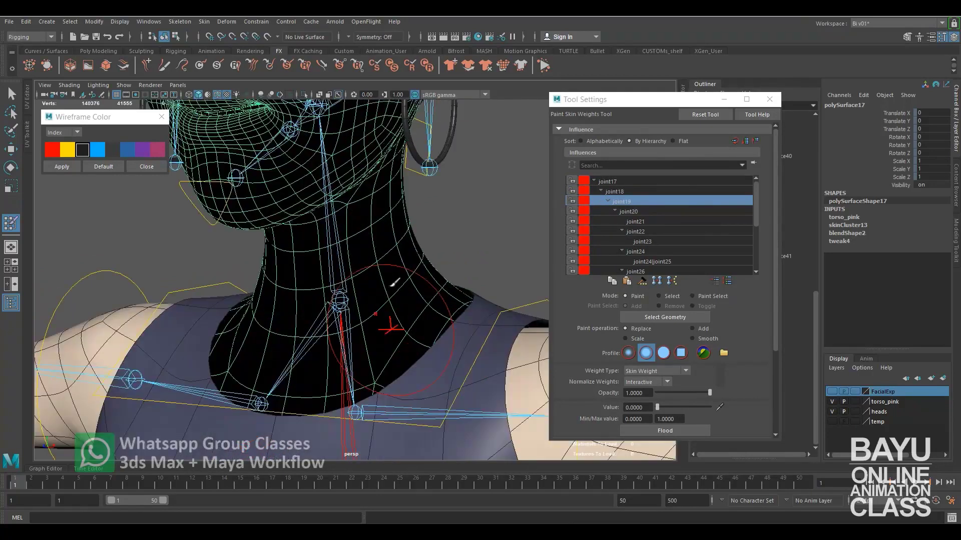
{"action": "scroll", "coordinate": [375, 330], "scroll_direction": "up", "scroll_amount": 2}
{"action": "scroll", "coordinate": [376, 332], "scroll_direction": "up", "scroll_amount": 2}
{"action": "scroll", "coordinate": [343, 322], "scroll_direction": "up", "scroll_amount": 2}
{"action": "left_click_drag", "start_coordinate": [336, 315], "coordinate": [345, 330], "text": "alt"}
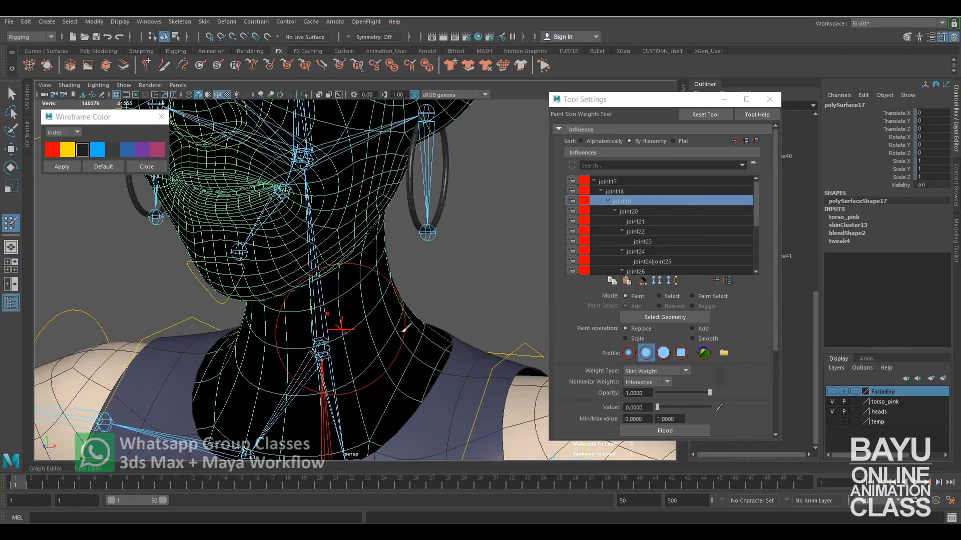
{"action": "left_click", "coordinate": [626, 193]}
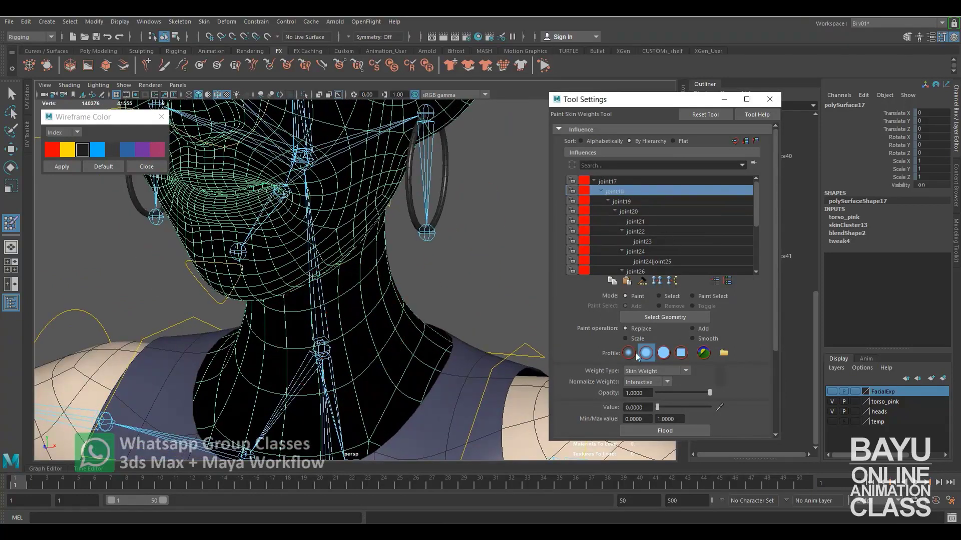
Set the paint value to 1 and paint joint18 onto the neck base and inner neck.
{"action": "left_click_drag", "start_coordinate": [669, 407], "coordinate": [751, 410]}
{"action": "middle_click_drag", "start_coordinate": [435, 383], "coordinate": [436, 329], "text": "alt"}
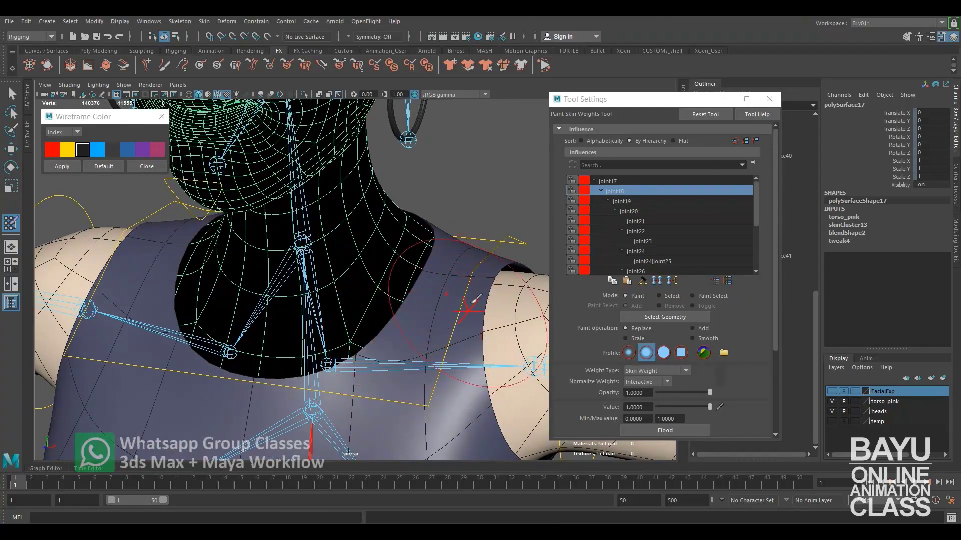
{"action": "mouse_move", "coordinate": [410, 235]}
{"action": "left_mouse_down"}
{"action": "mouse_move", "coordinate": [429, 364]}
{"action": "mouse_move", "coordinate": [321, 411]}
{"action": "mouse_move", "coordinate": [380, 355]}
{"action": "mouse_move", "coordinate": [239, 292]}
{"action": "mouse_move", "coordinate": [367, 287]}
{"action": "left_mouse_up"}
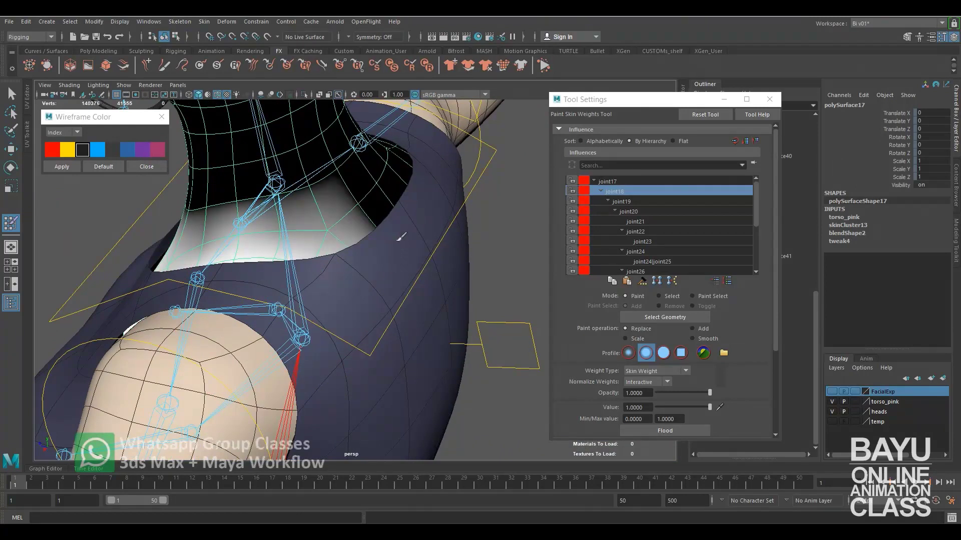
{"action": "mouse_move", "coordinate": [374, 250]}
{"action": "left_mouse_down"}
{"action": "mouse_move", "coordinate": [396, 209]}
{"action": "mouse_move", "coordinate": [340, 273]}
{"action": "left_mouse_up"}
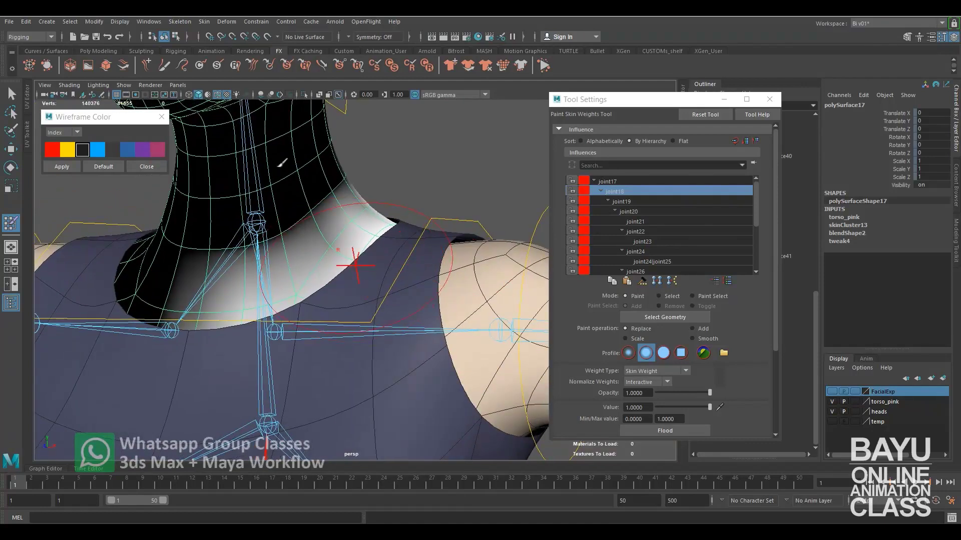
Mirror the skin weights and paint joint18 across the neck base to the collar edge.
{"action": "left_click", "coordinate": [203, 21]}
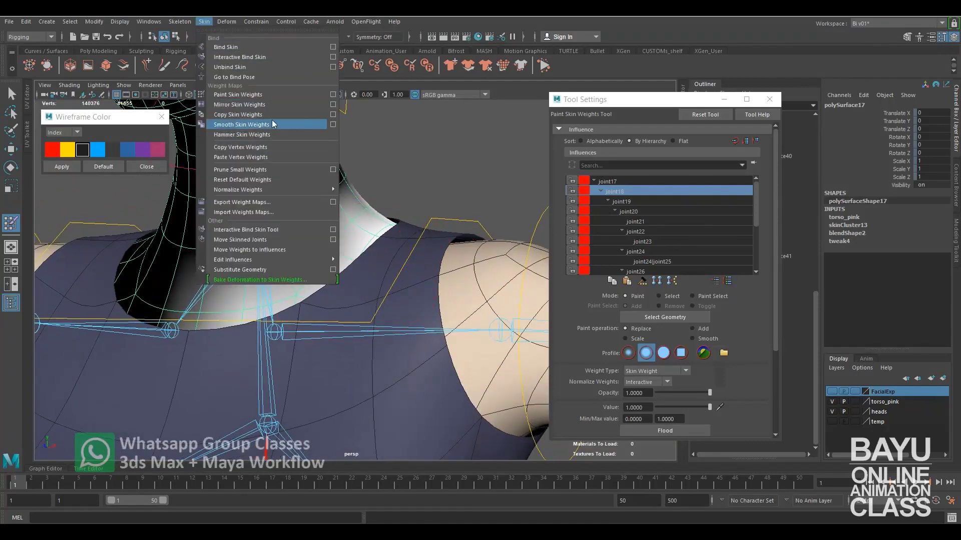
{"action": "left_click", "coordinate": [270, 104]}
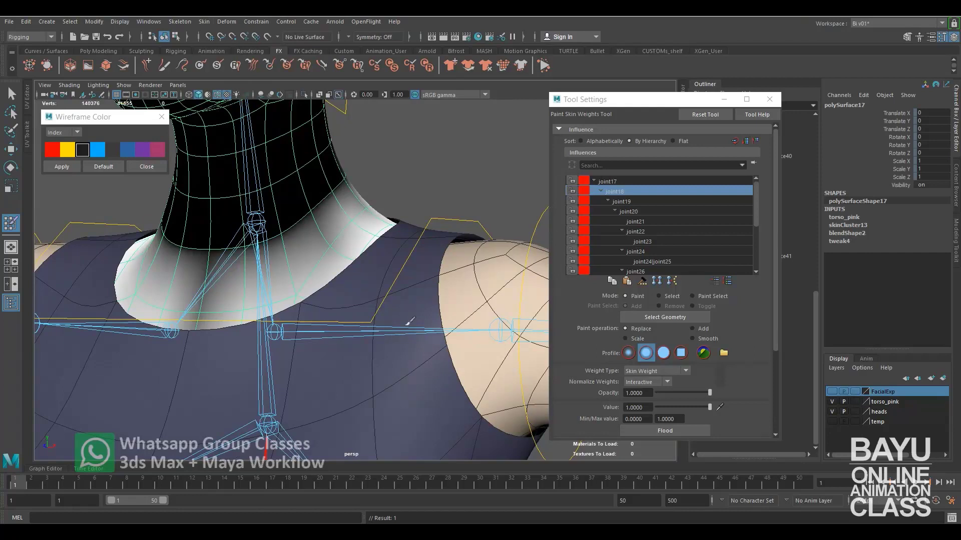
{"action": "left_click_drag", "start_coordinate": [301, 281], "coordinate": [180, 333]}
{"action": "left_click_drag", "start_coordinate": [301, 296], "coordinate": [150, 317]}
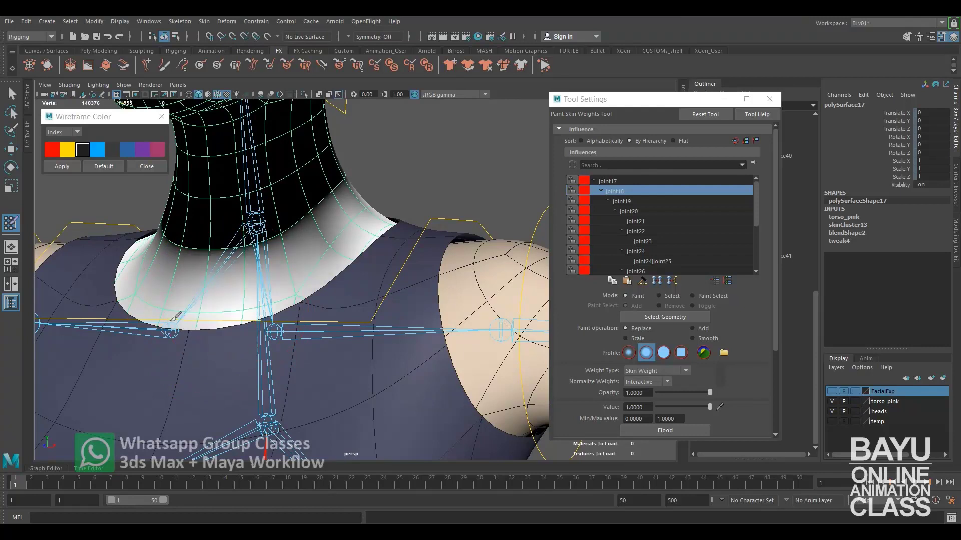
Set Paint Skin Weights to Smooth and flood to soften the neck weights.
{"action": "left_click", "coordinate": [204, 21]}
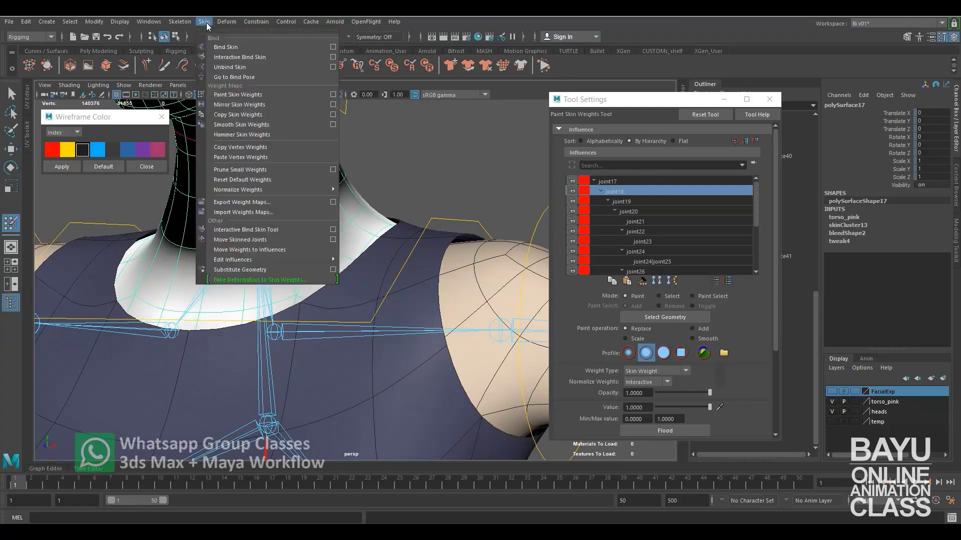
{"action": "left_click", "coordinate": [253, 104]}
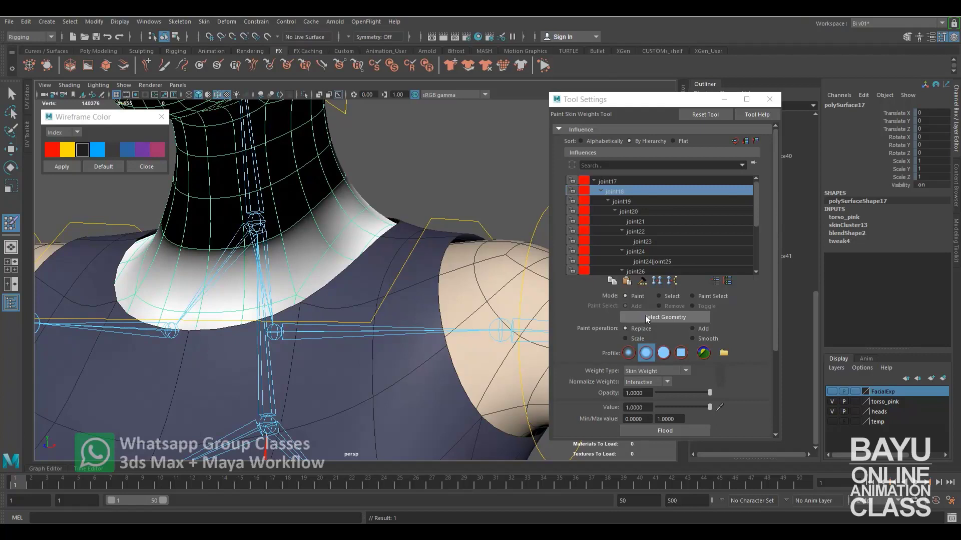
{"action": "left_click", "coordinate": [692, 339]}
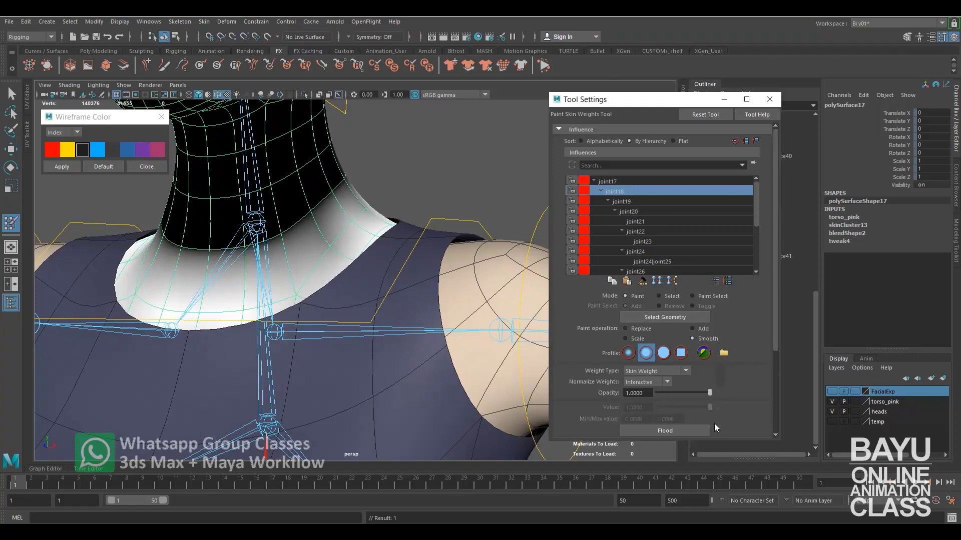
{"action": "left_click", "coordinate": [680, 431]}
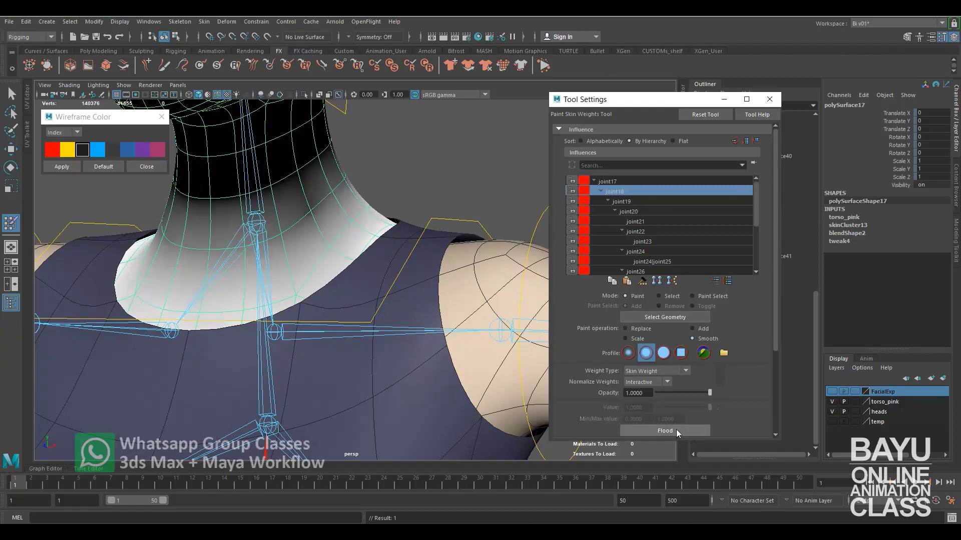
{"action": "left_click", "coordinate": [624, 203]}
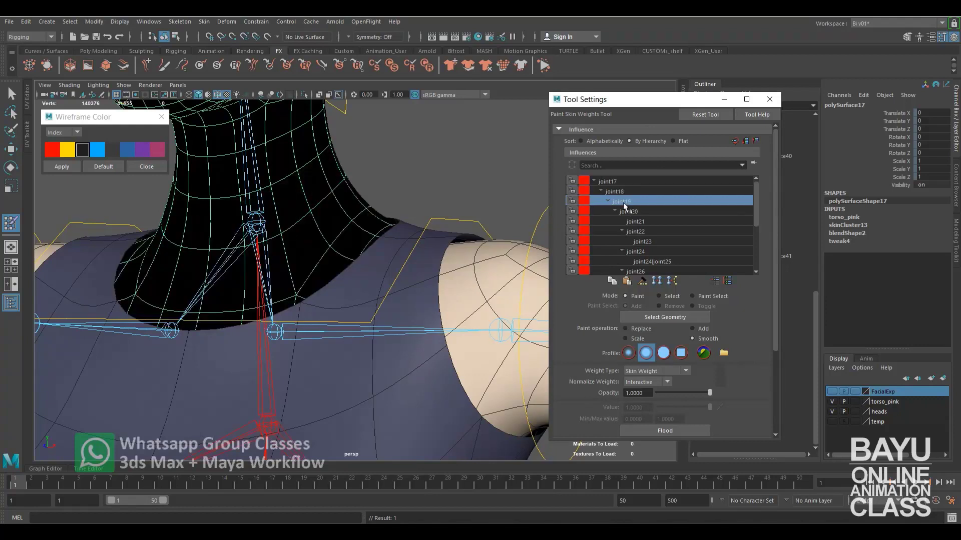
Paint joint19 weight with Replace across the middle of the neck and mirror it.
{"action": "mouse_move", "coordinate": [325, 210]}
{"action": "left_mouse_down", "text": "alt"}
{"action": "mouse_move", "coordinate": [282, 333]}
{"action": "mouse_move", "coordinate": [333, 285]}
{"action": "left_mouse_up", "text": "alt"}
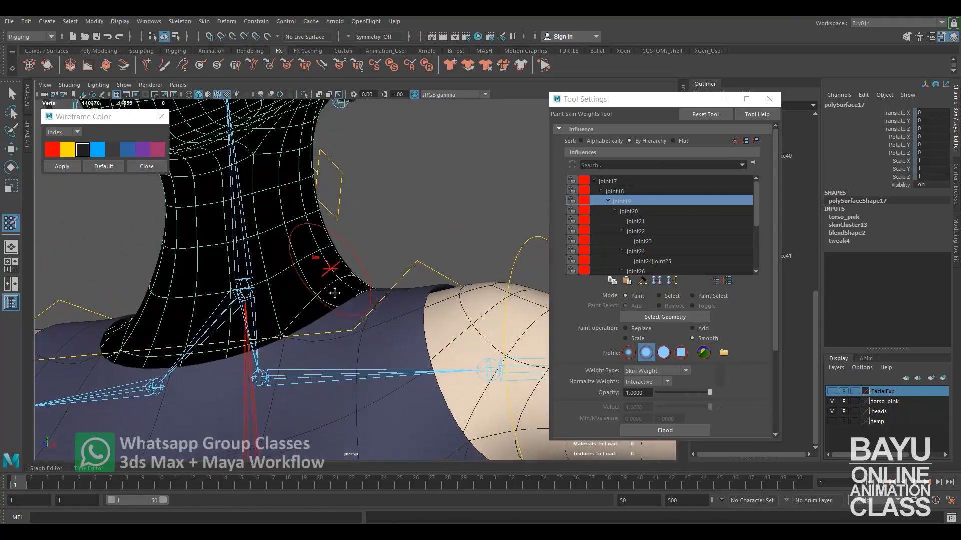
{"action": "left_click", "coordinate": [641, 329]}
{"action": "left_click_drag", "start_coordinate": [257, 253], "coordinate": [294, 270], "text": "alt"}
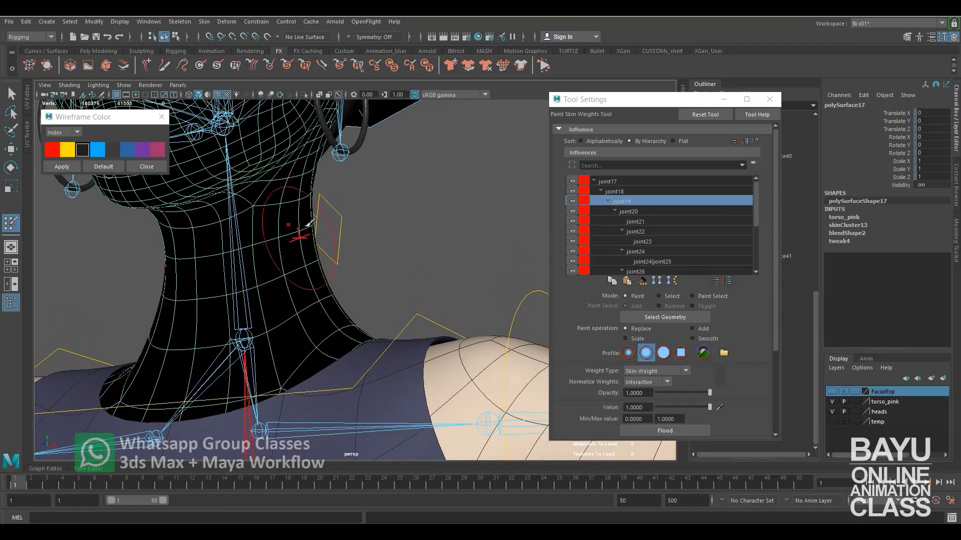
{"action": "mouse_move", "coordinate": [301, 227]}
{"action": "left_mouse_down"}
{"action": "mouse_move", "coordinate": [227, 269]}
{"action": "mouse_move", "coordinate": [352, 222]}
{"action": "left_mouse_up"}
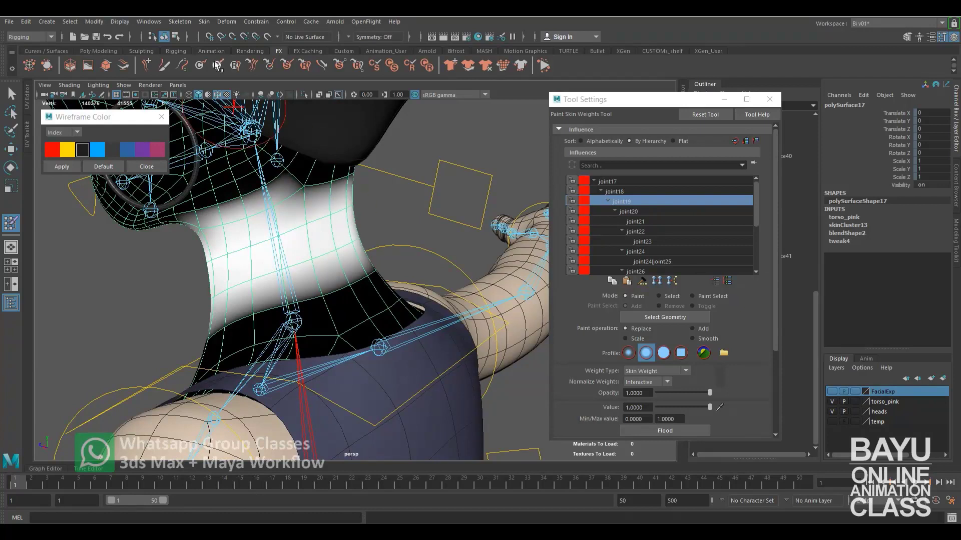
{"action": "left_click", "coordinate": [204, 23]}
{"action": "left_click", "coordinate": [264, 103]}
Paint joint19 weight lower on the neck's right side and mirror the weights again.
{"action": "left_click_drag", "start_coordinate": [356, 298], "coordinate": [354, 290], "text": "alt"}
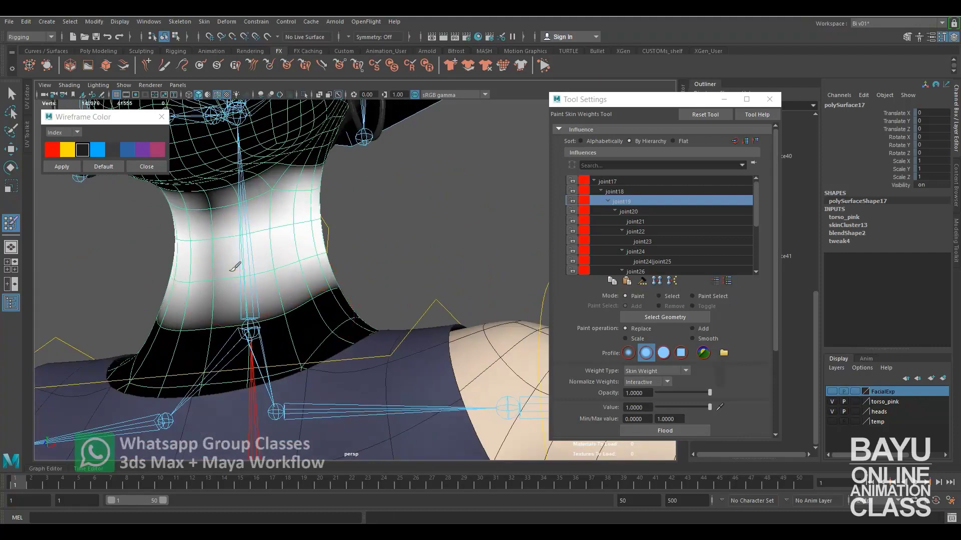
{"action": "left_click_drag", "start_coordinate": [264, 235], "coordinate": [206, 275]}
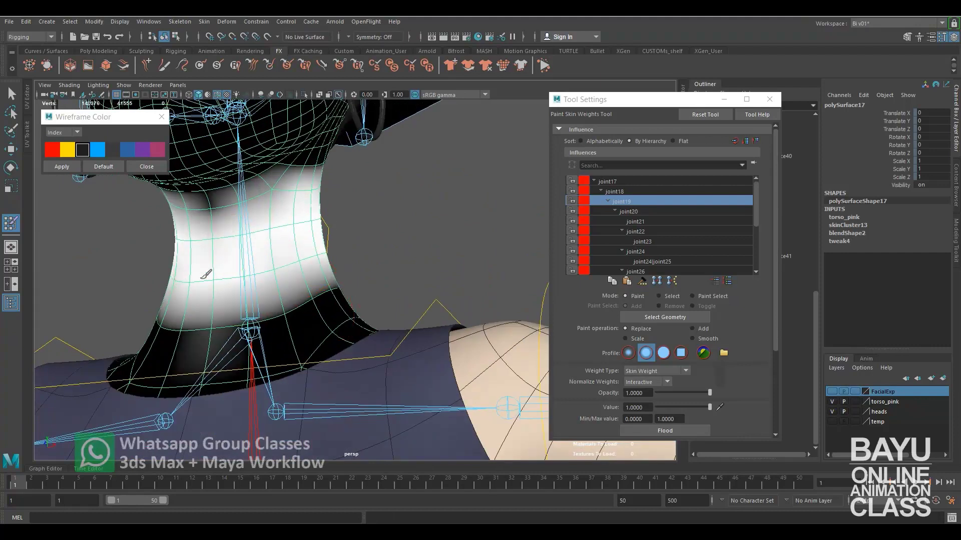
{"action": "left_click", "coordinate": [204, 21]}
{"action": "left_click", "coordinate": [257, 103]}
Smooth-flood joint19's weights and close the weight painting Tool Settings.
{"action": "left_click", "coordinate": [693, 339]}
{"action": "left_click", "coordinate": [677, 431]}
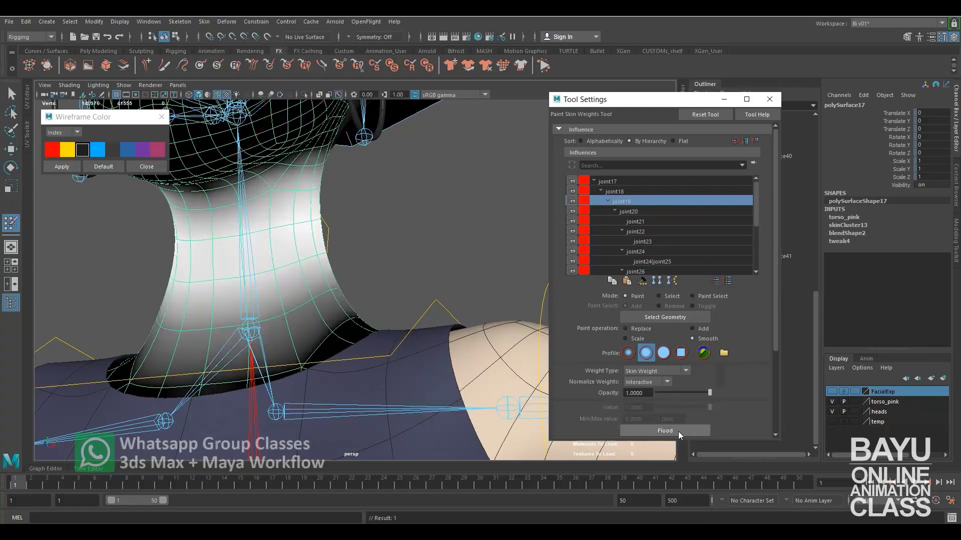
{"action": "scroll", "coordinate": [356, 280], "scroll_direction": "down", "scroll_amount": 3}
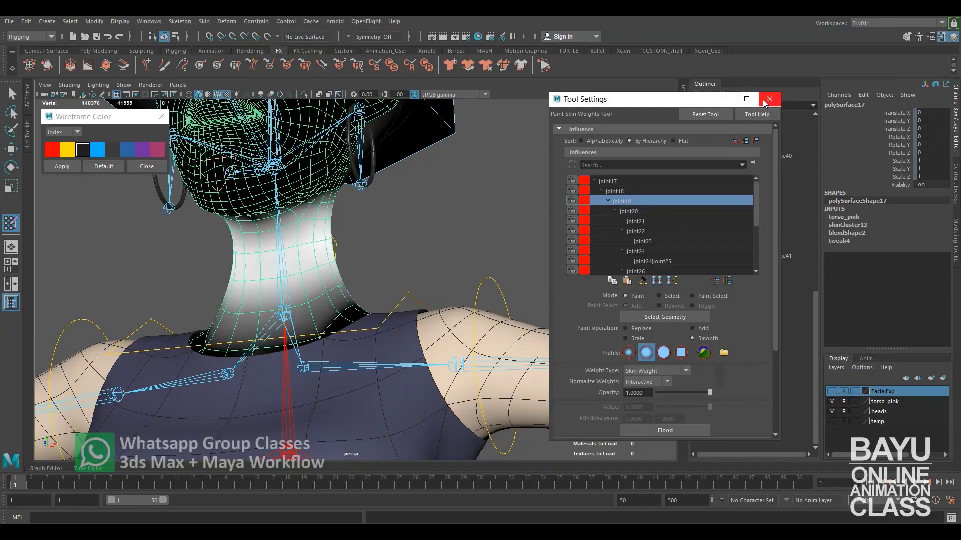
{"action": "left_click", "coordinate": [769, 99]}
{"action": "left_click_drag", "start_coordinate": [576, 211], "coordinate": [498, 223], "text": "alt"}
Test the jaw controller by moving it down, then undo the move.
{"action": "key", "text": "w"}
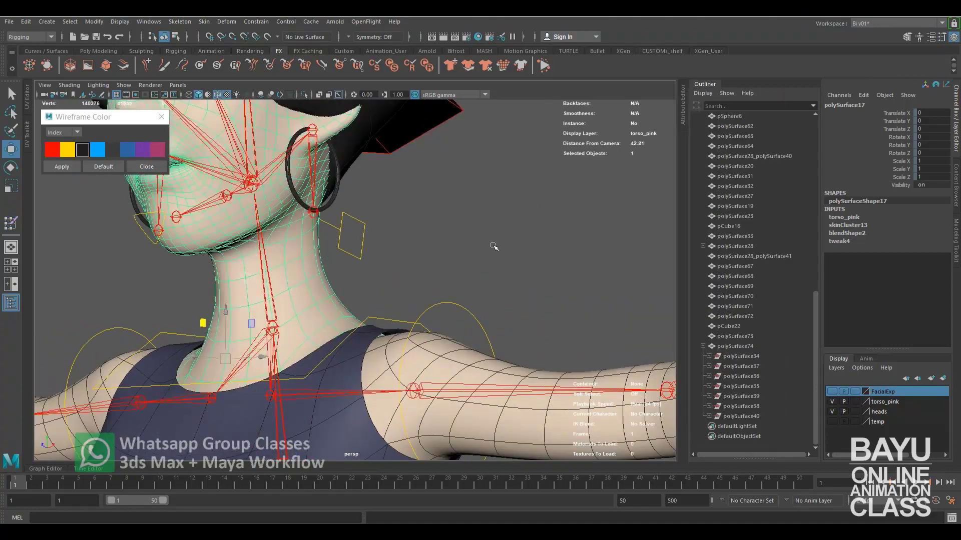
{"action": "left_click", "coordinate": [148, 235]}
{"action": "mouse_move", "coordinate": [201, 289]}
{"action": "left_mouse_down", "text": "alt"}
{"action": "mouse_move", "coordinate": [98, 209]}
{"action": "mouse_move", "coordinate": [104, 194]}
{"action": "mouse_move", "coordinate": [115, 280]}
{"action": "left_mouse_up", "text": "alt"}
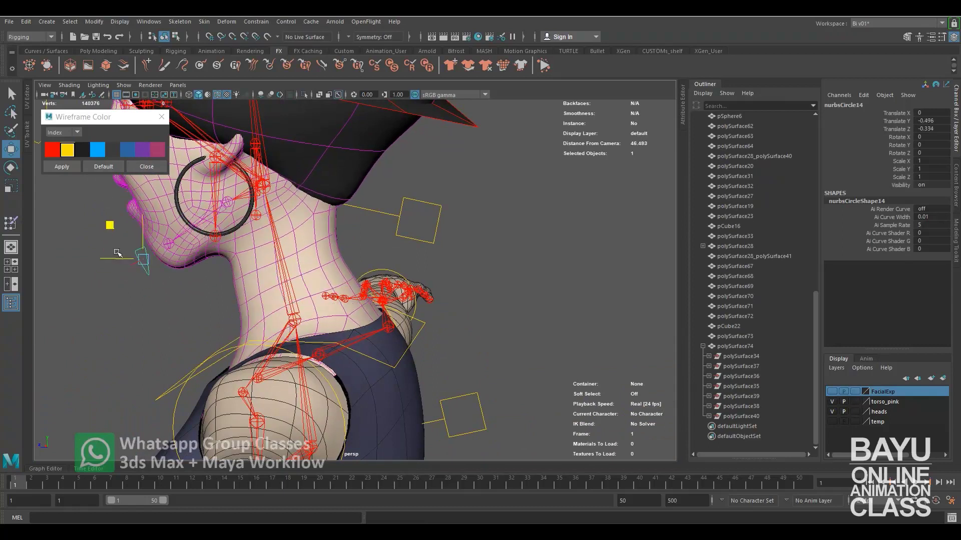
{"action": "mouse_move", "coordinate": [210, 300]}
{"action": "left_mouse_down", "text": "alt"}
{"action": "mouse_move", "coordinate": [355, 332]}
{"action": "mouse_move", "coordinate": [357, 318]}
{"action": "left_mouse_up", "text": "alt"}
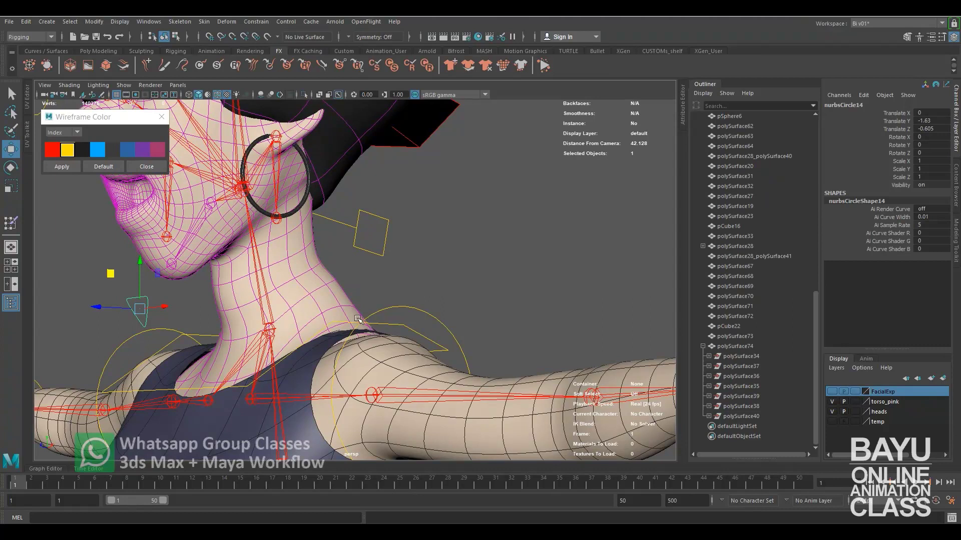
{"action": "key", "text": "ctrl+z"}
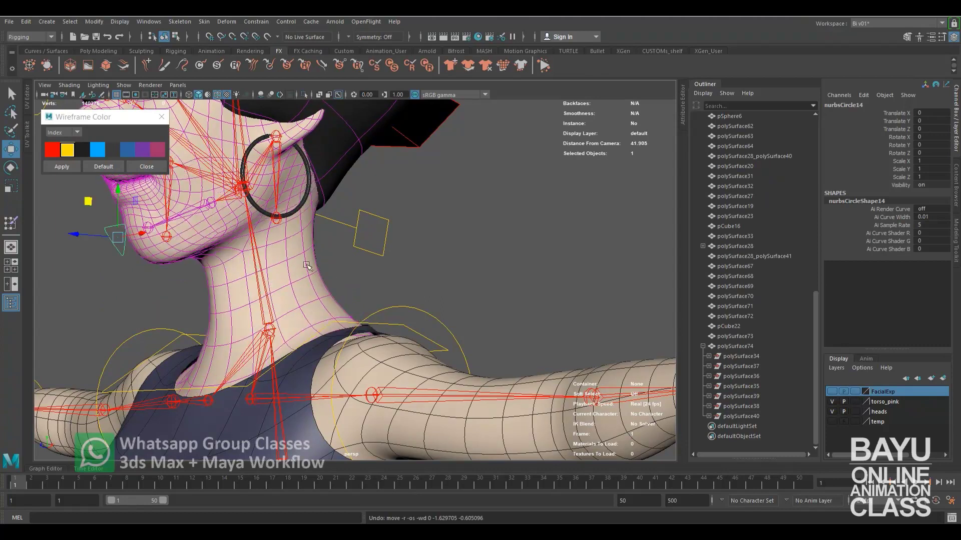
Select the body mesh and choose an entry from the Skin menu.
{"action": "left_click", "coordinate": [236, 279]}
{"action": "left_click_drag", "start_coordinate": [236, 278], "coordinate": [244, 45], "text": "alt"}
{"action": "left_click", "coordinate": [198, 22]}
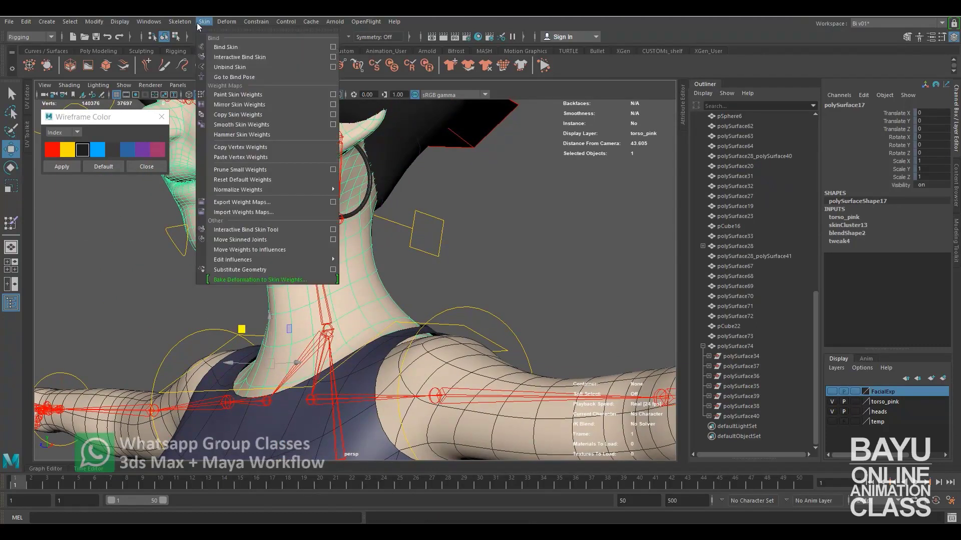
{"action": "left_click", "coordinate": [289, 47]}
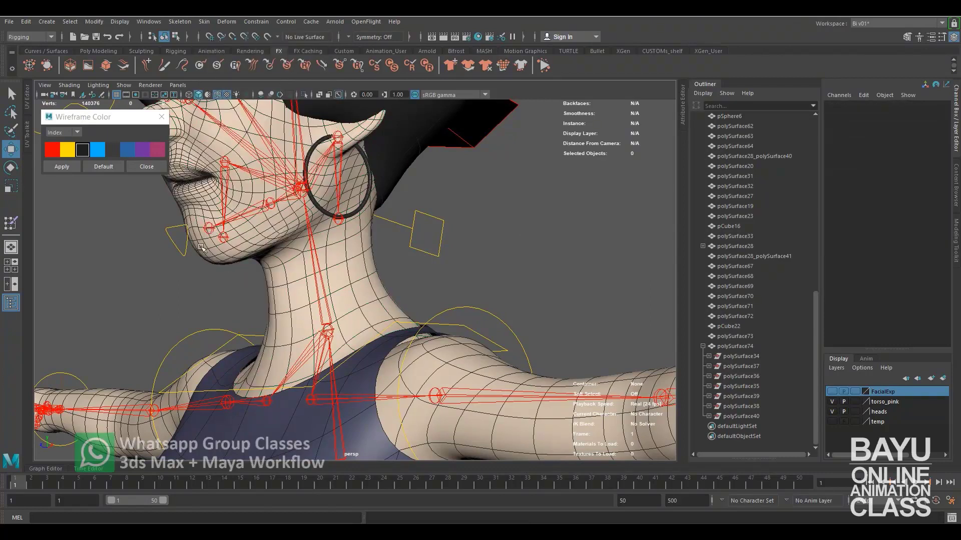
Pull the jaw controller down to open the mouth, then reselect the body mesh.
{"action": "left_click", "coordinate": [178, 244]}
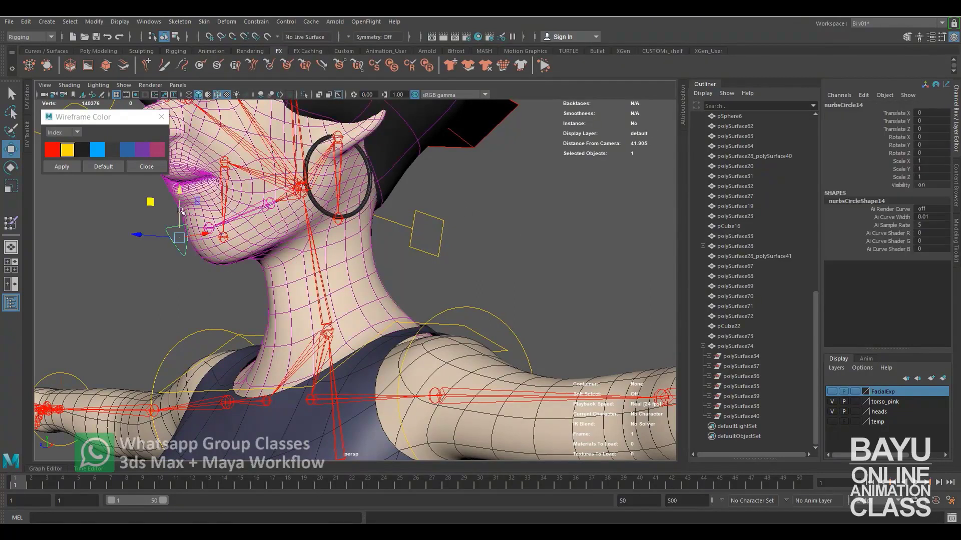
{"action": "left_click_drag", "start_coordinate": [179, 234], "coordinate": [181, 248]}
{"action": "left_click", "coordinate": [316, 290]}
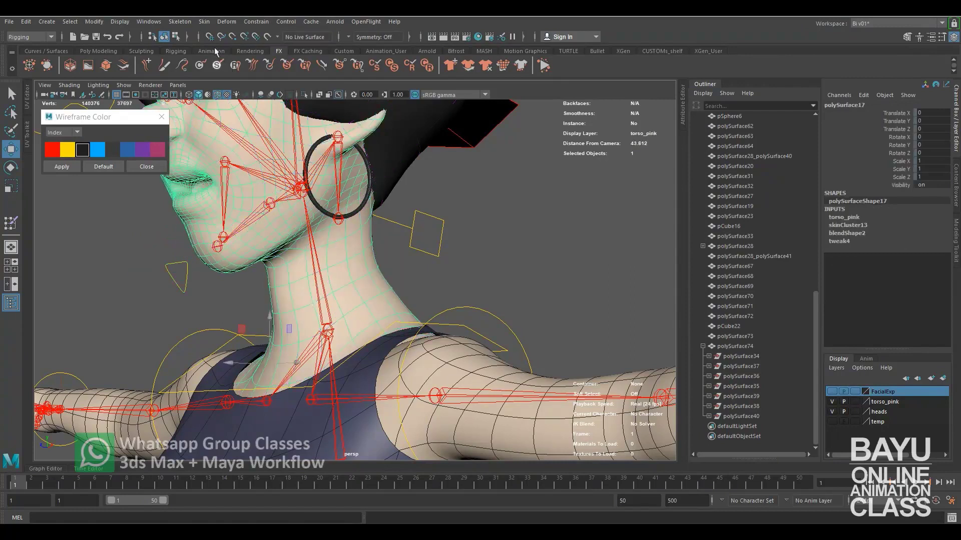
{"action": "left_click", "coordinate": [180, 21]}
{"action": "mouse_move", "coordinate": [203, 21]}
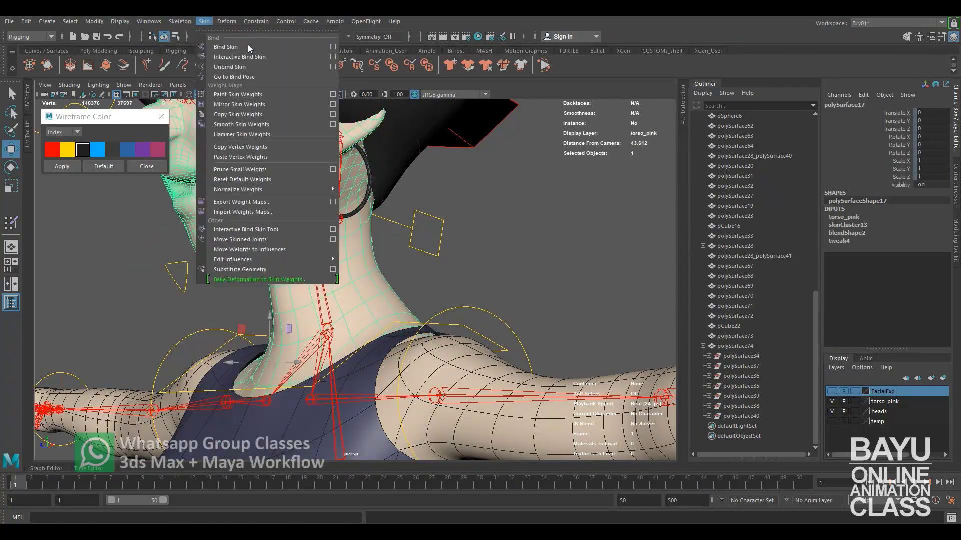
Reopen Paint Skin Weights and inspect joint20's and a lower joint's weights.
{"action": "left_click", "coordinate": [333, 94]}
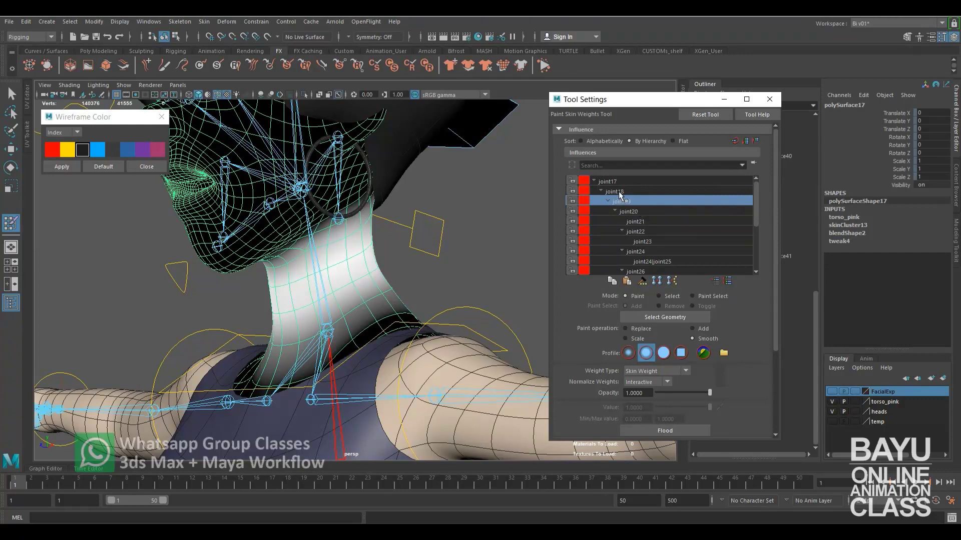
{"action": "left_click", "coordinate": [630, 211]}
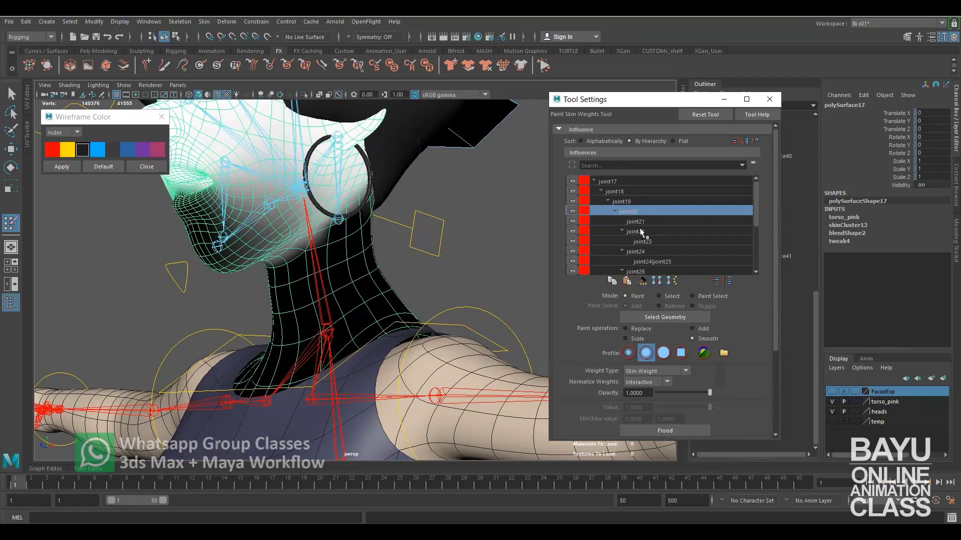
{"action": "left_click", "coordinate": [641, 271]}
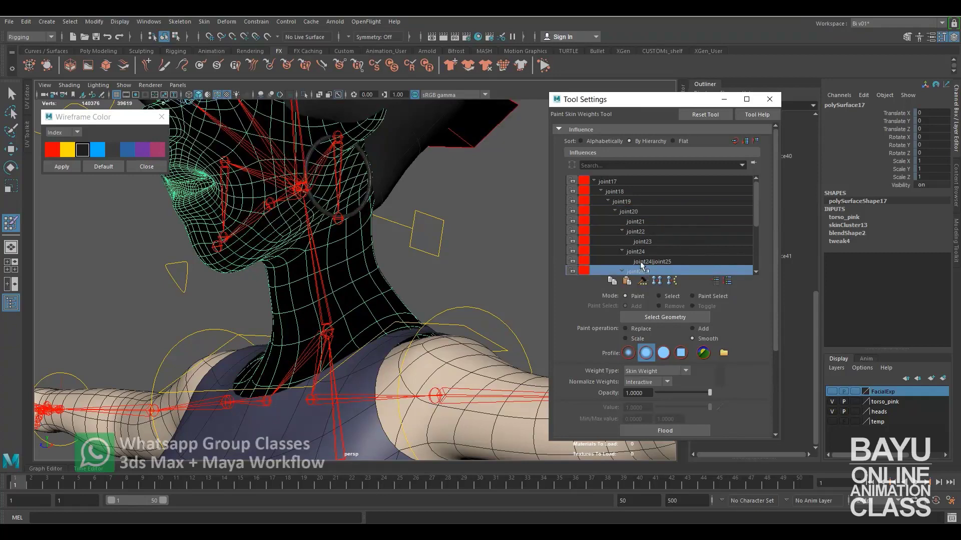